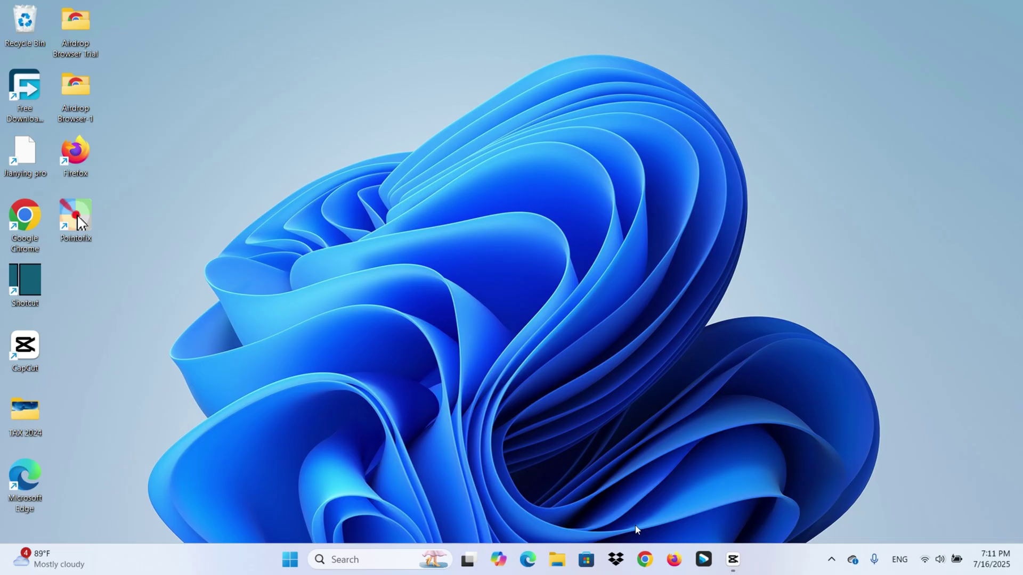
Launch Chrome, search Google for 'autohotkey' and reach the official AutoHotkey site
{"action": "left_click", "coordinate": [644, 559]}
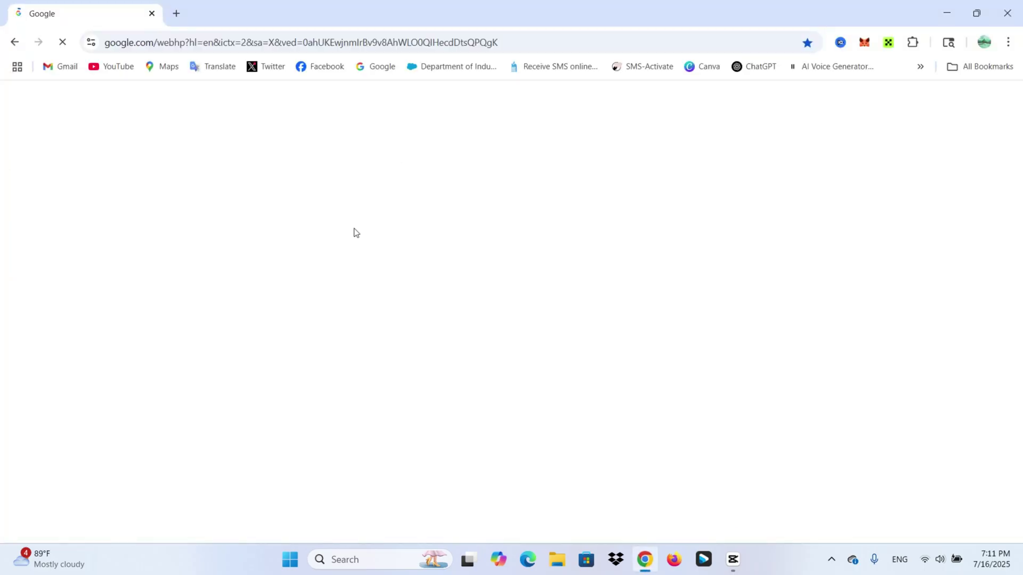
{"action": "left_click", "coordinate": [342, 243]}
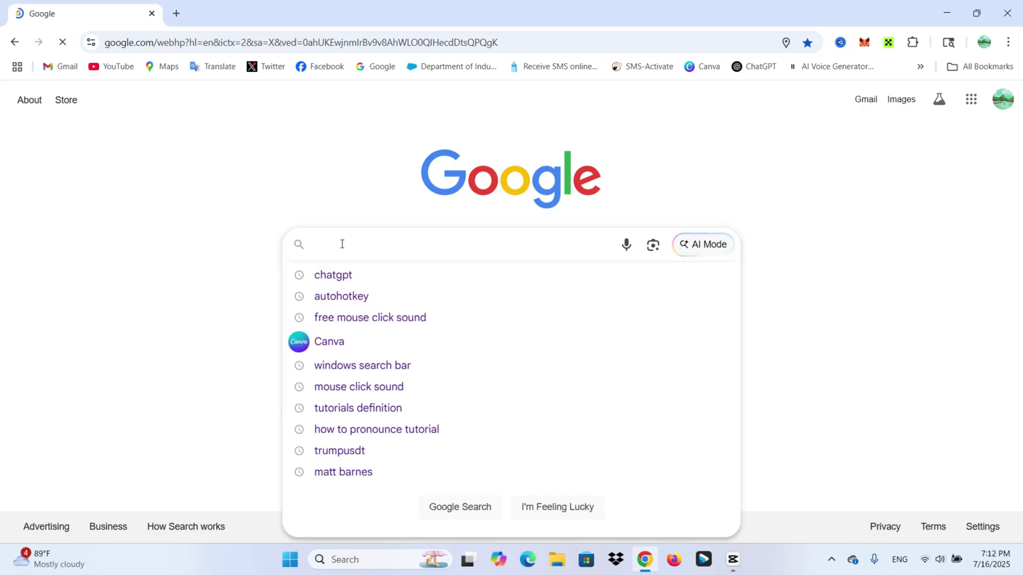
{"action": "type", "text": "auto"}
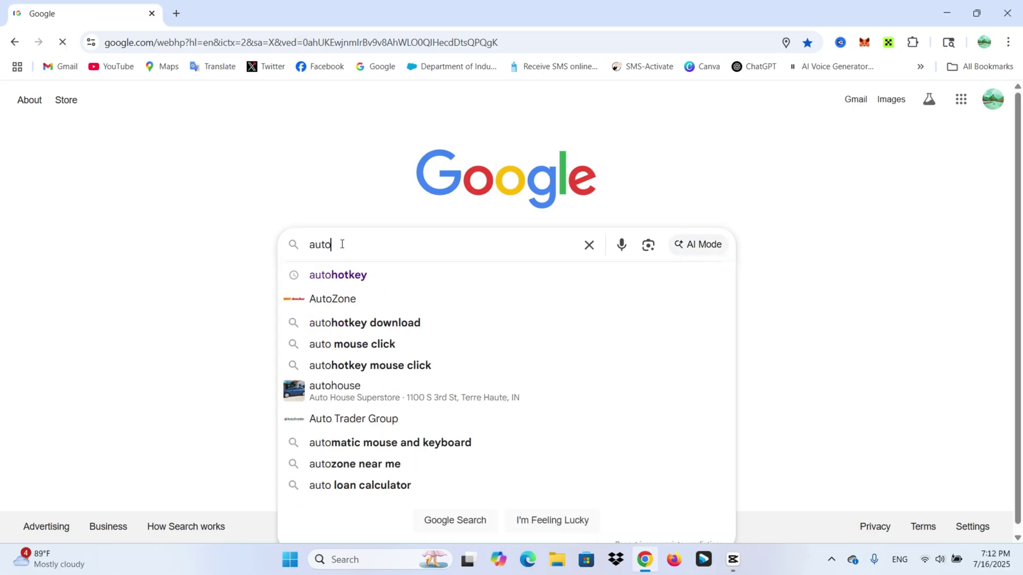
{"action": "type", "text": "hotkey"}
{"action": "key", "text": "Return"}
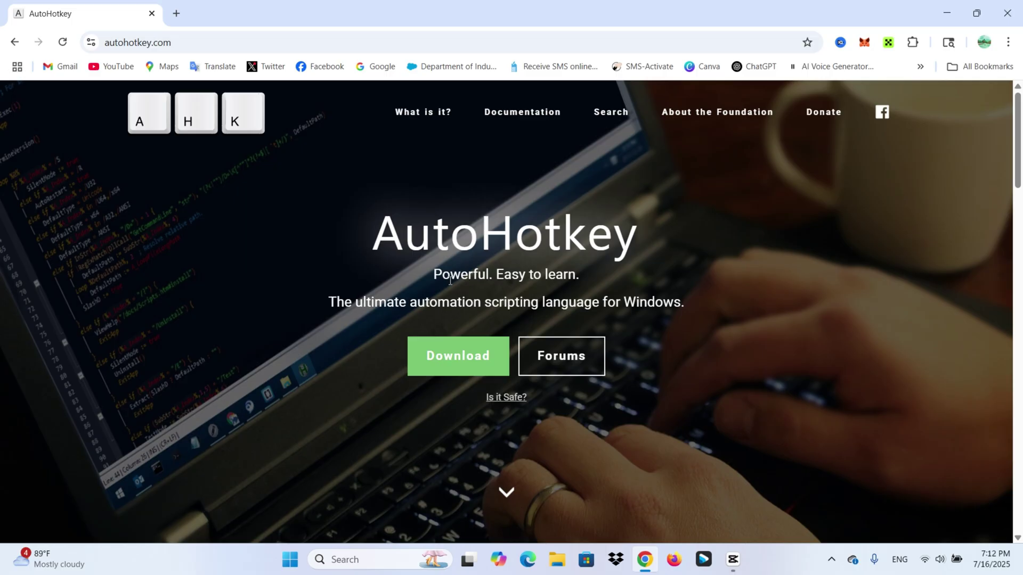
Download the AutoHotkey v2.0 installer, AutoHotkey_2.0.19_setup.exe, and check Chrome's download list
{"action": "left_click", "coordinate": [453, 344]}
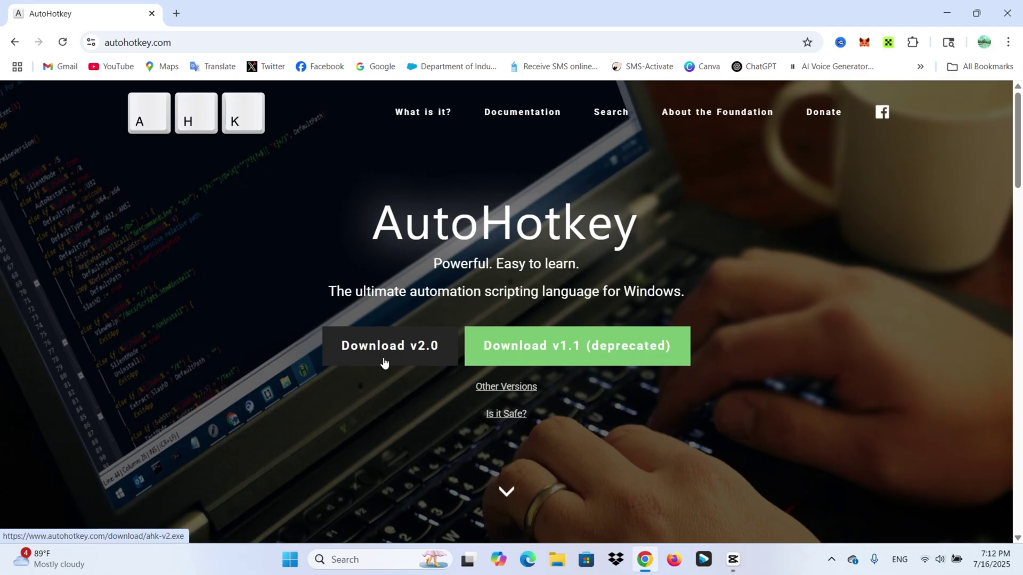
{"action": "left_click", "coordinate": [404, 359]}
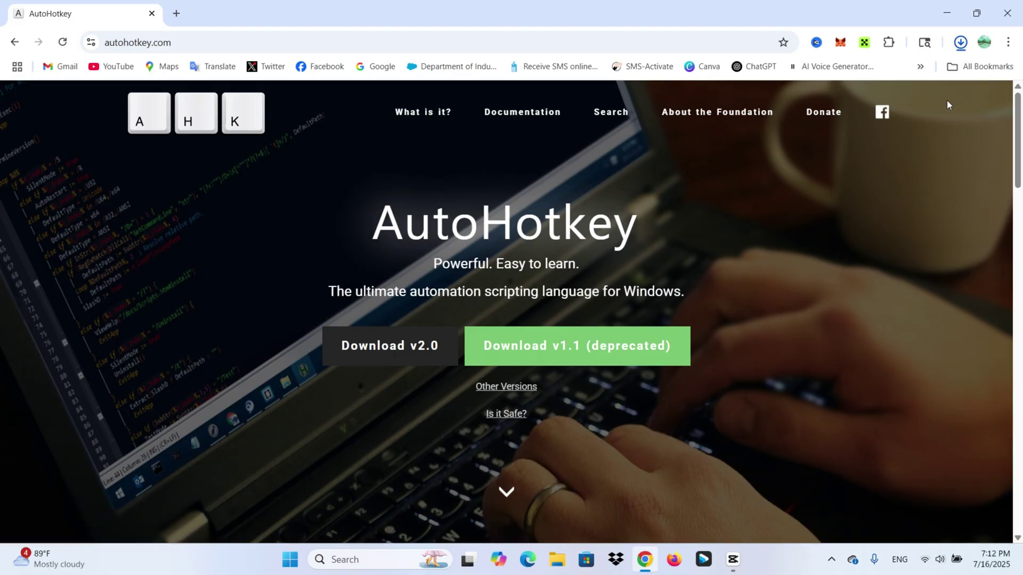
{"action": "left_click", "coordinate": [960, 41]}
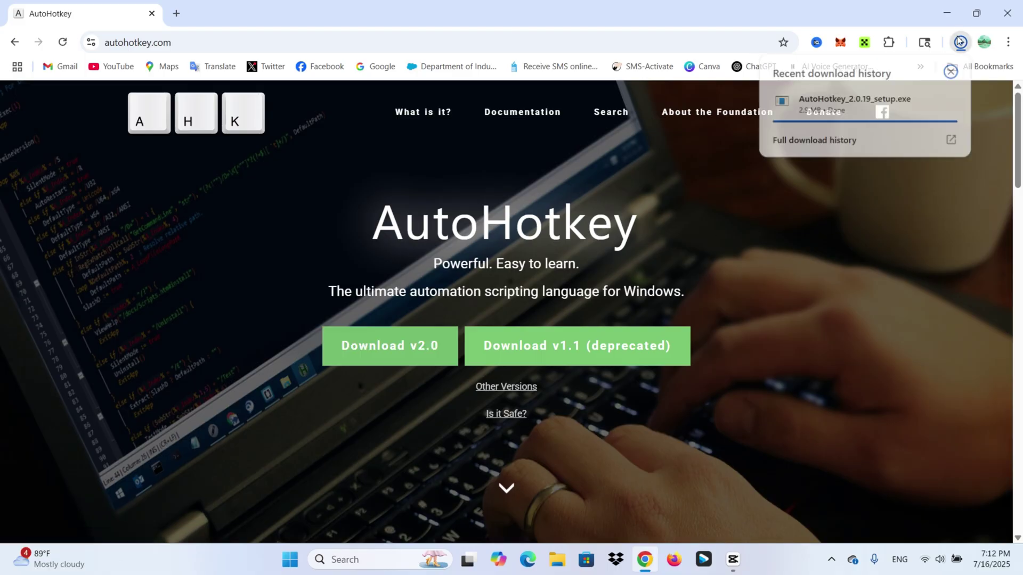
Run AutoHotkey_2.0.19_setup.exe and install it for all users, approving the UAC prompt
{"action": "left_click", "coordinate": [856, 103]}
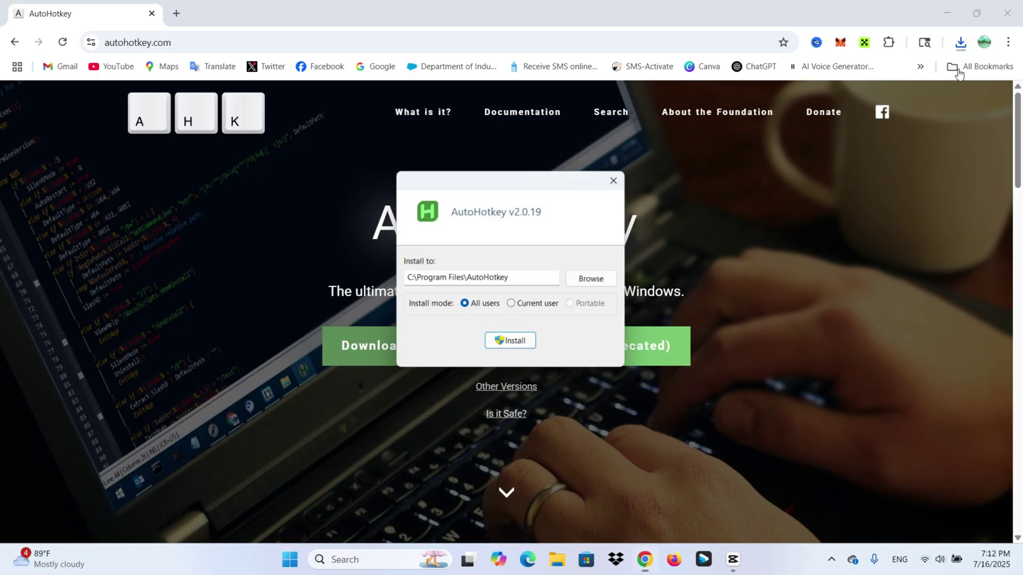
{"action": "left_click", "coordinate": [519, 342]}
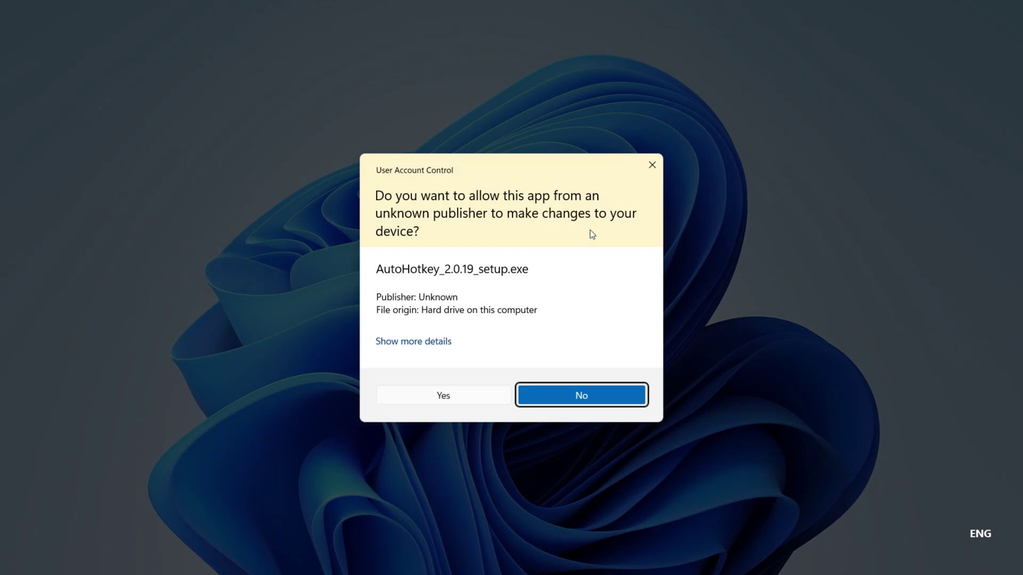
{"action": "left_click", "coordinate": [437, 397]}
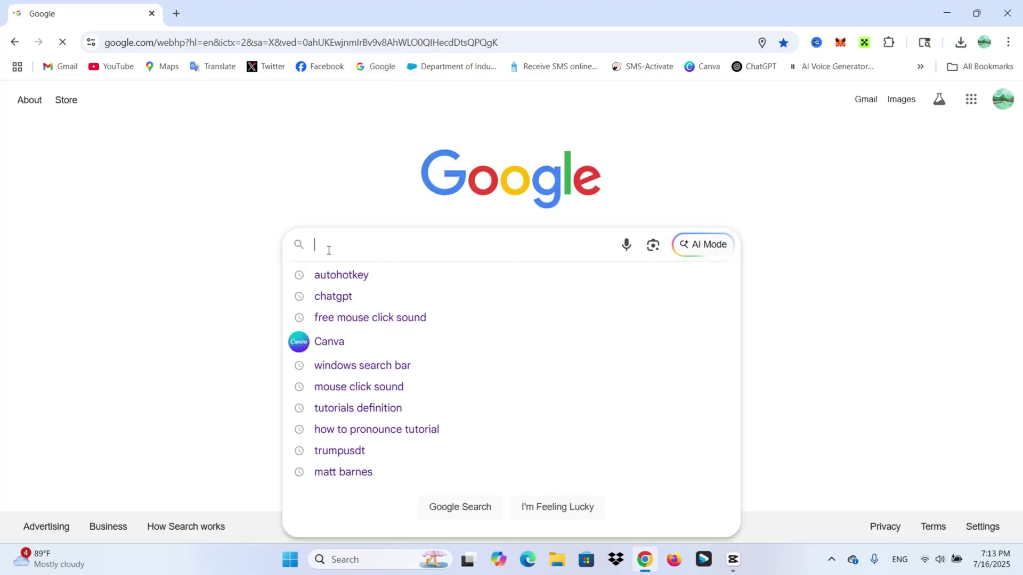
{"action": "type", "text": "free"}
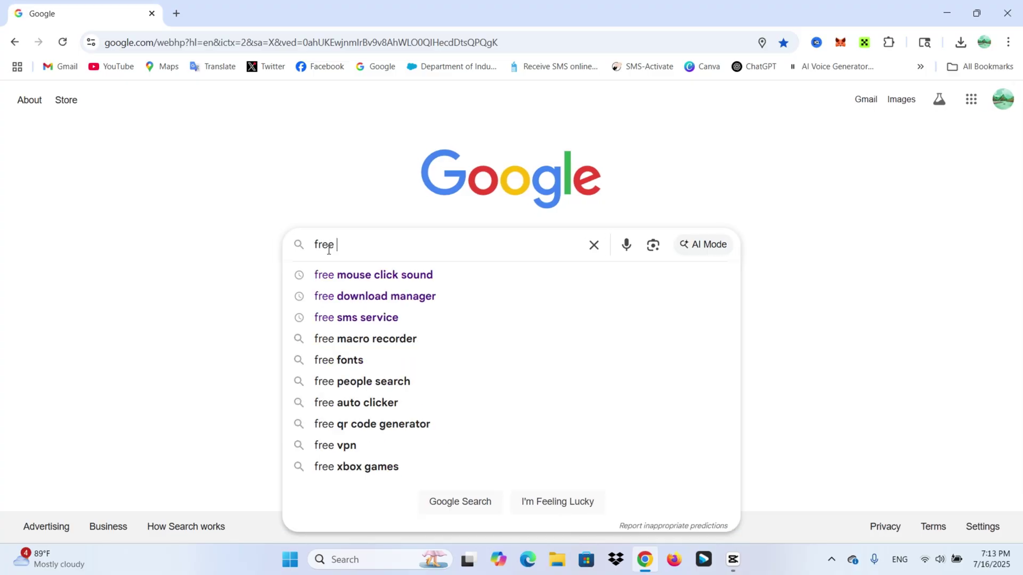
Search Google for 'free mouse click sound' and open Pixabay's mouse click sound effects page
{"action": "key", "text": "Down"}
{"action": "key", "text": "Escape"}
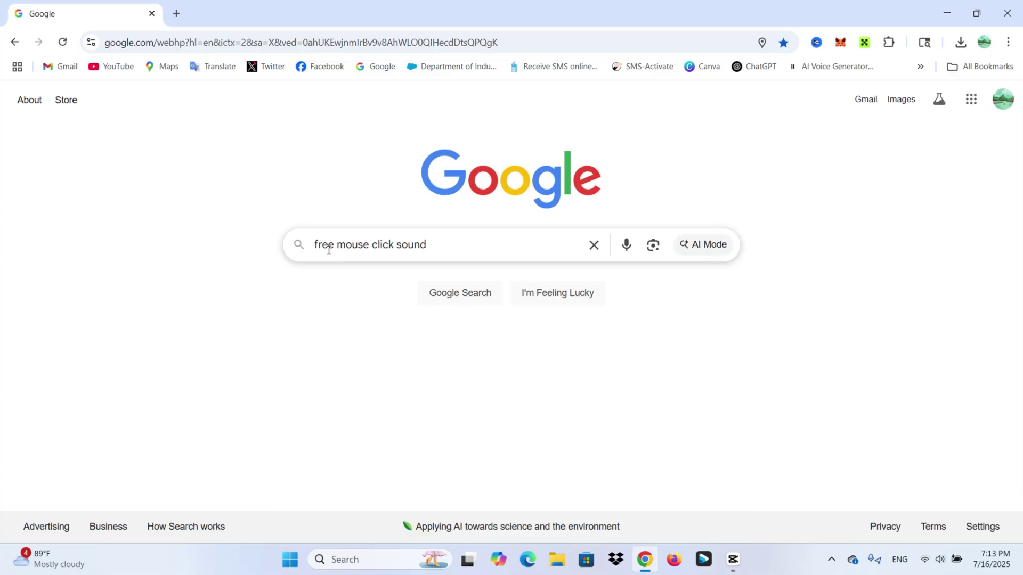
{"action": "key", "text": "Return"}
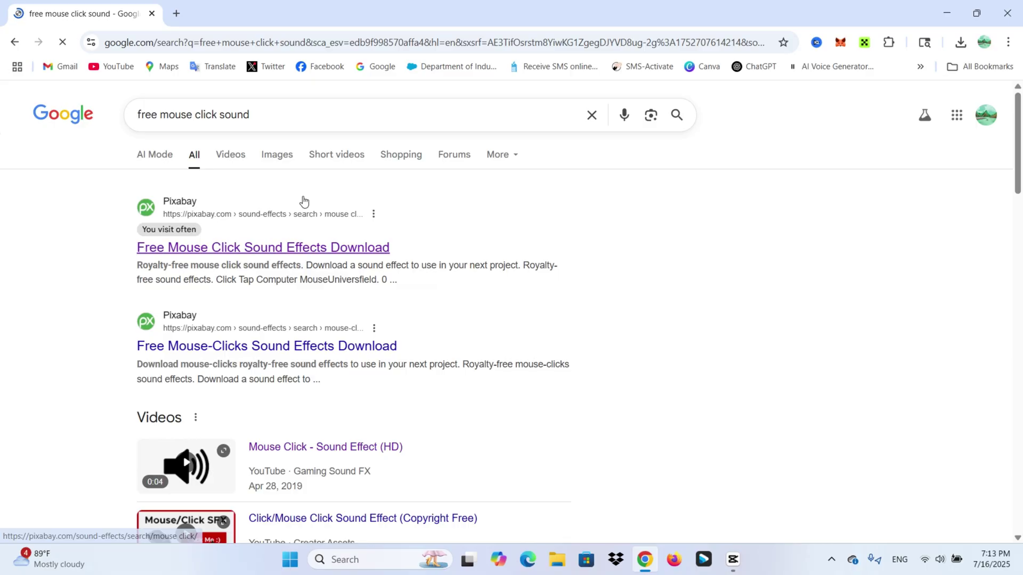
{"action": "left_click", "coordinate": [266, 249]}
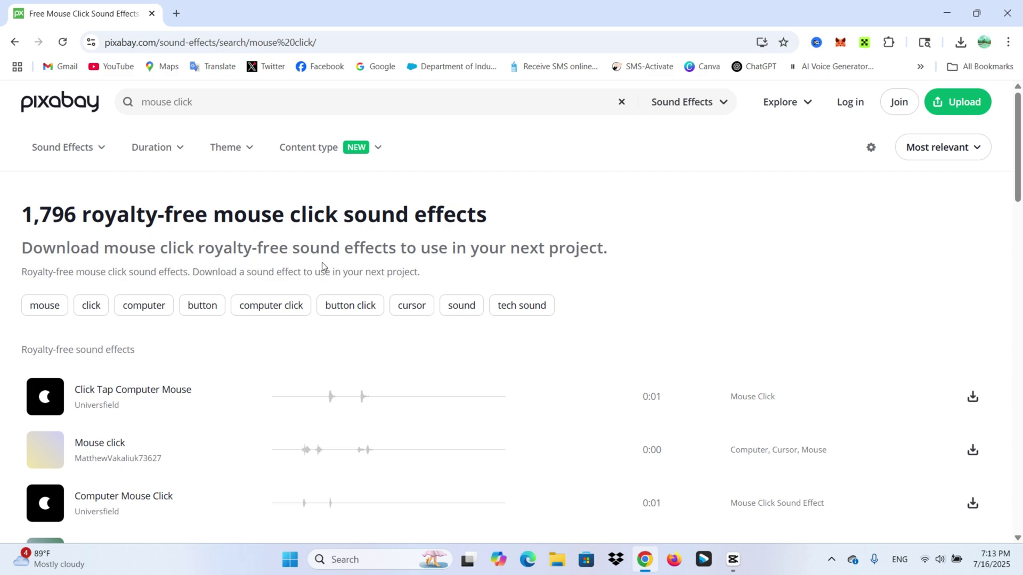
Preview Pixabay's click sounds and download the Mouse click effect as mouse-click-290204.mp3
{"action": "left_click", "coordinate": [44, 407]}
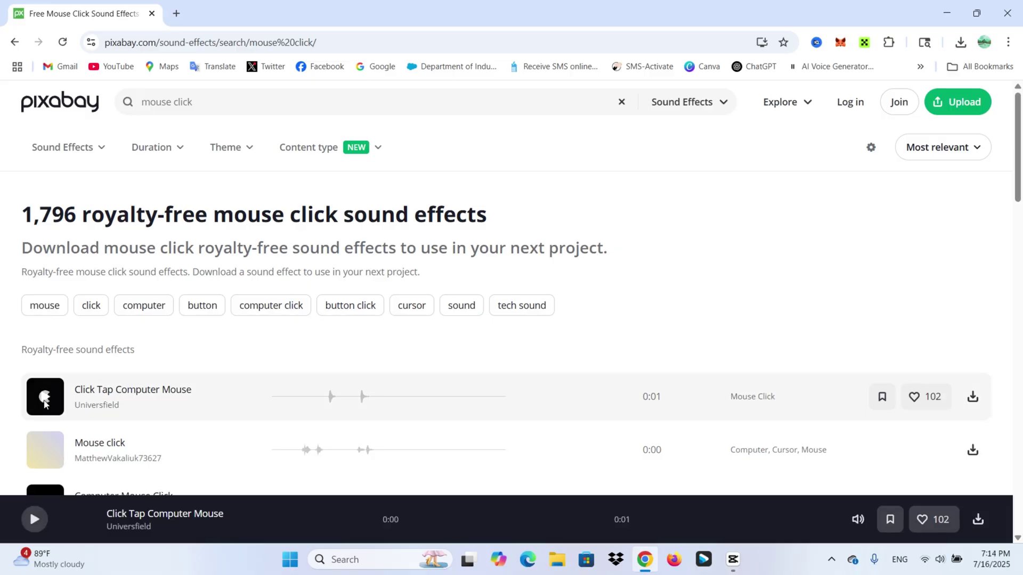
{"action": "scroll", "coordinate": [47, 392], "scroll_direction": "down", "scroll_amount": 1}
{"action": "left_click", "coordinate": [46, 372]}
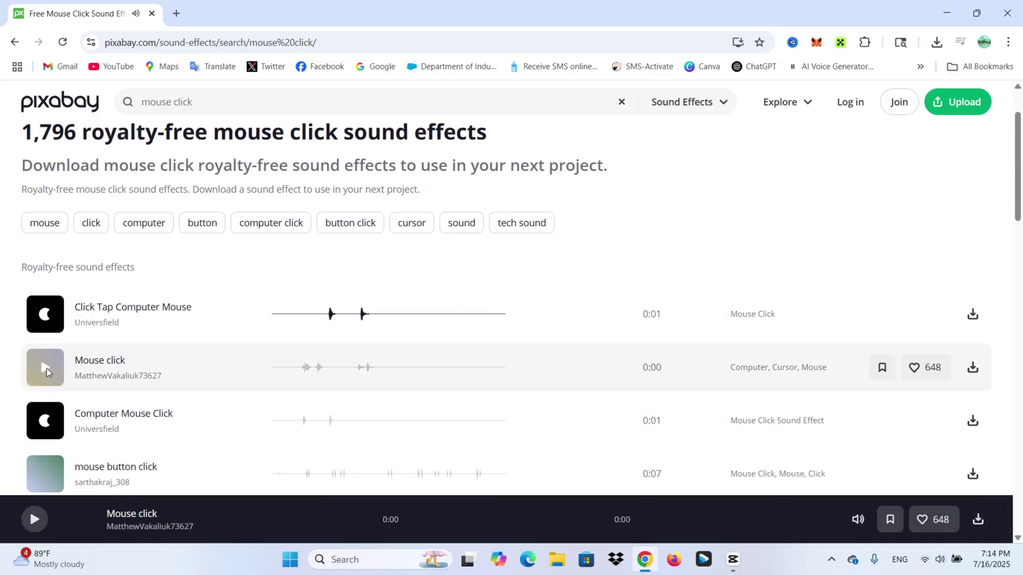
{"action": "left_click", "coordinate": [46, 425]}
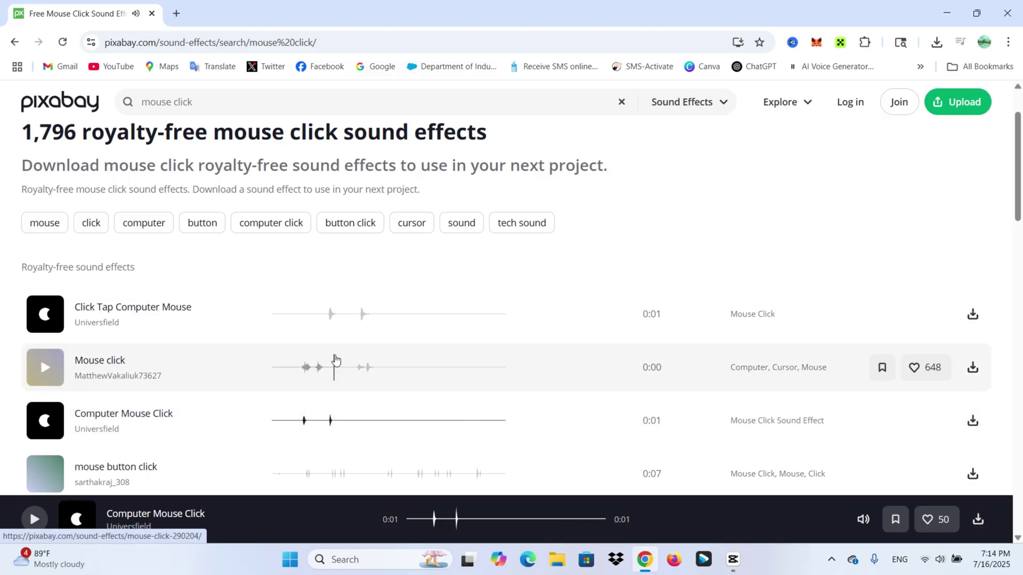
{"action": "left_click", "coordinate": [972, 367]}
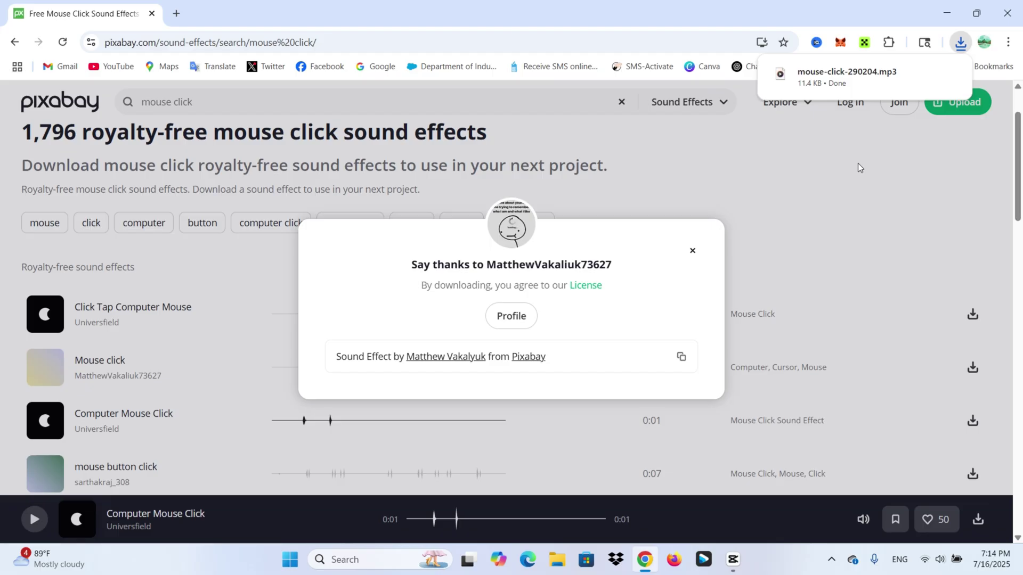
{"action": "left_click", "coordinate": [962, 42]}
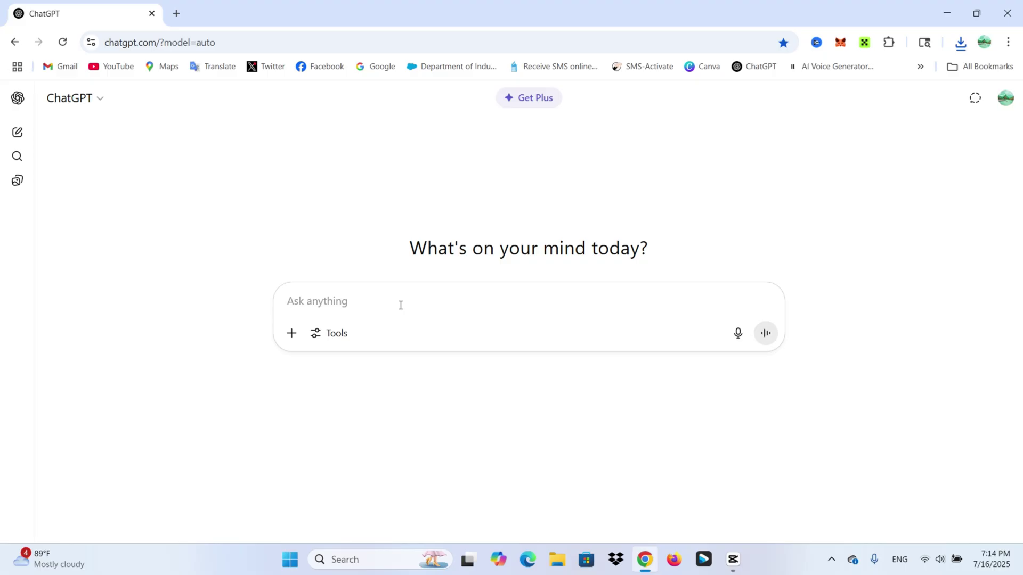
{"action": "type", "text": "w"}
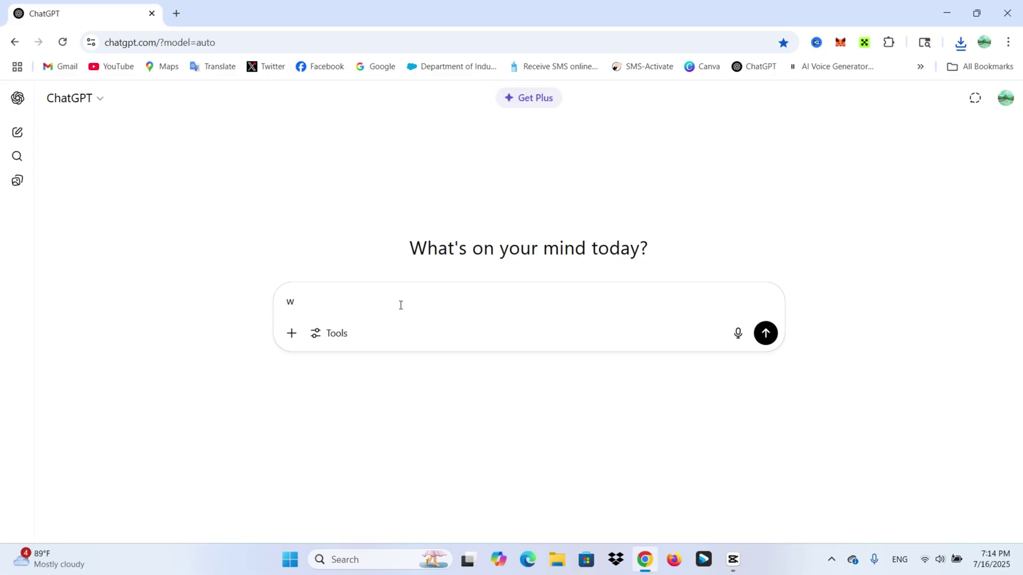
{"action": "type", "text": "rite "}
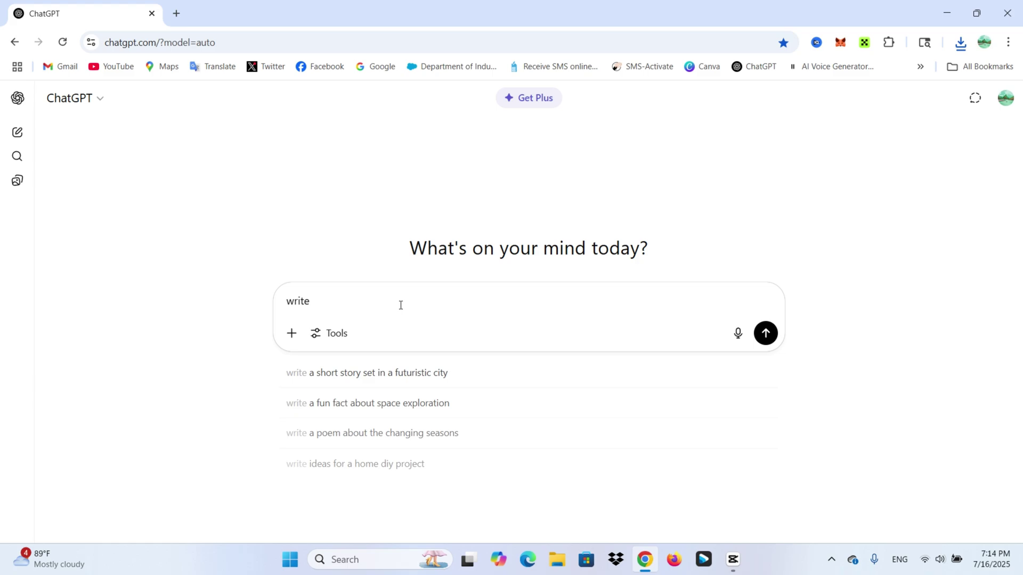
{"action": "type", "text": "the"}
Ask ChatGPT for an AutoHotkey v2.0 script that plays a sound whenever the mouse clicks
{"action": "key", "text": "Caps_Lock"}
{"action": "type", "text": " A"}
{"action": "key", "text": "Caps_Lock"}
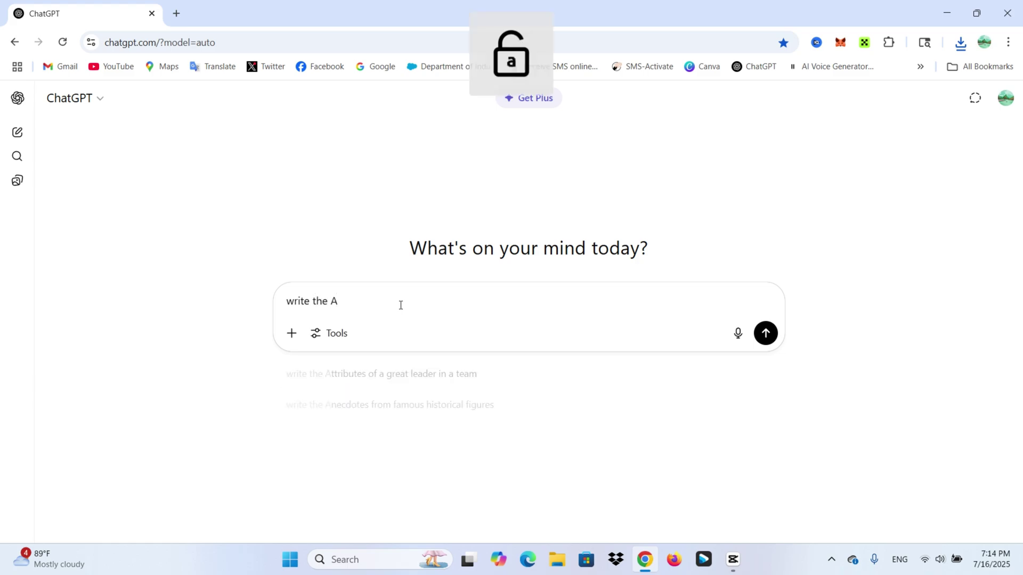
{"action": "type", "text": "uto"}
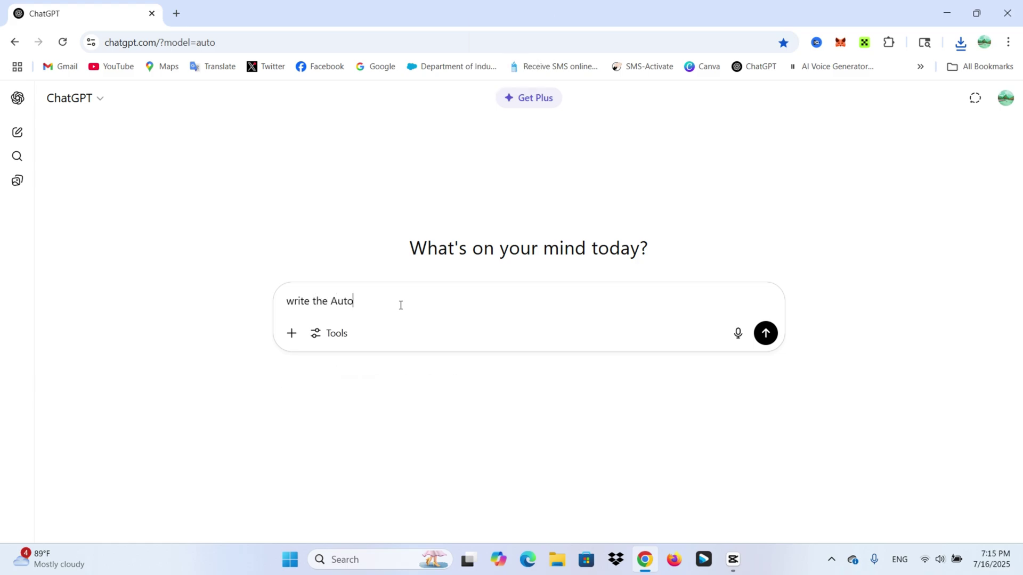
{"action": "type", "text": "hot"}
{"action": "type", "text": "key s"}
{"action": "type", "text": "cripy"}
{"action": "key", "text": "BackSpace"}
{"action": "type", "text": "t"}
{"action": "type", "text": " that "}
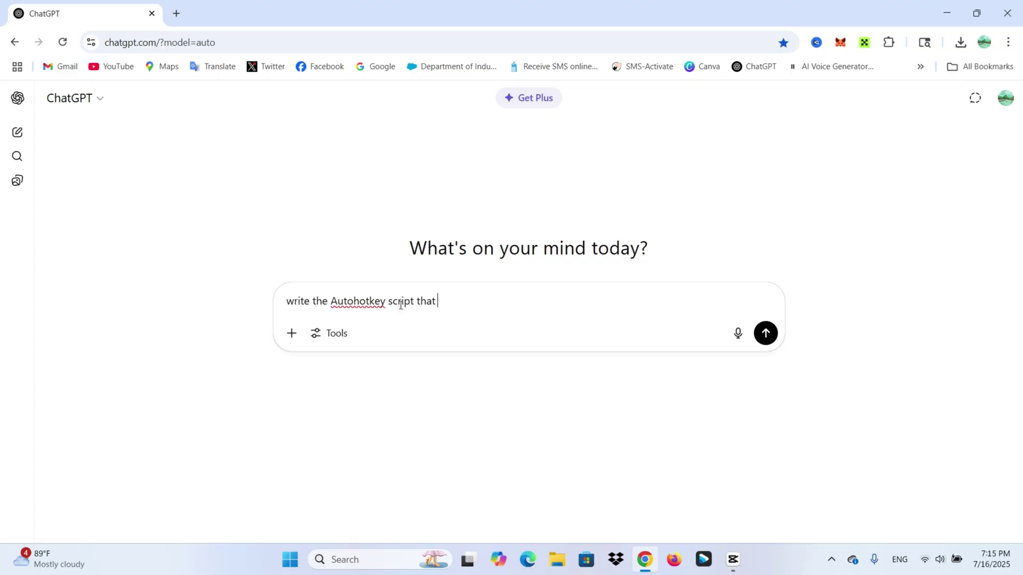
{"action": "type", "text": "plays"}
{"action": "type", "text": " a sound "}
{"action": "type", "text": "when"}
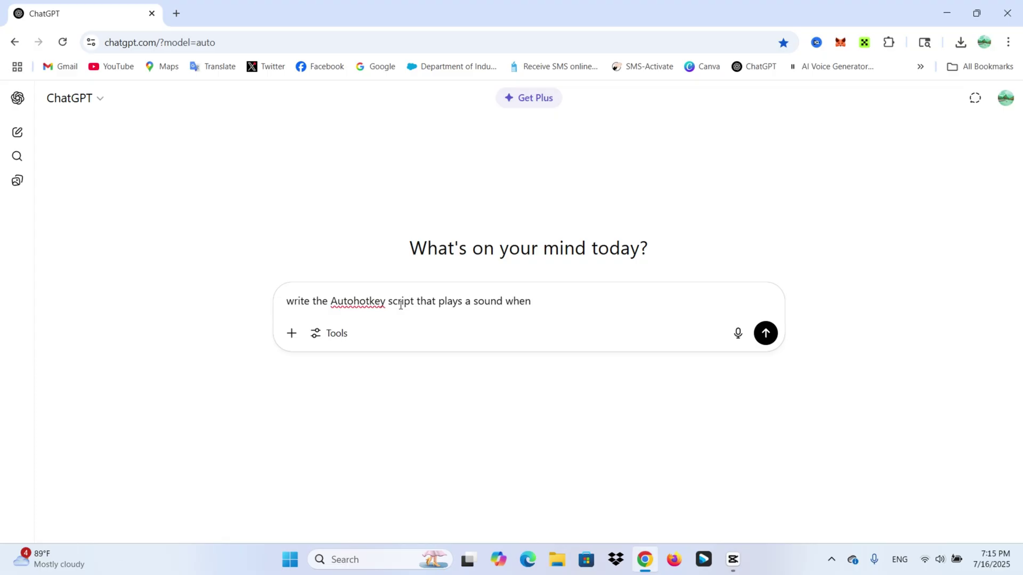
{"action": "type", "text": "ve"}
{"action": "key", "text": "BackSpace"}
{"action": "key", "text": "BackSpace"}
{"action": "type", "text": "e"}
{"action": "type", "text": "ver"}
{"action": "key", "text": "Caps_Lock"}
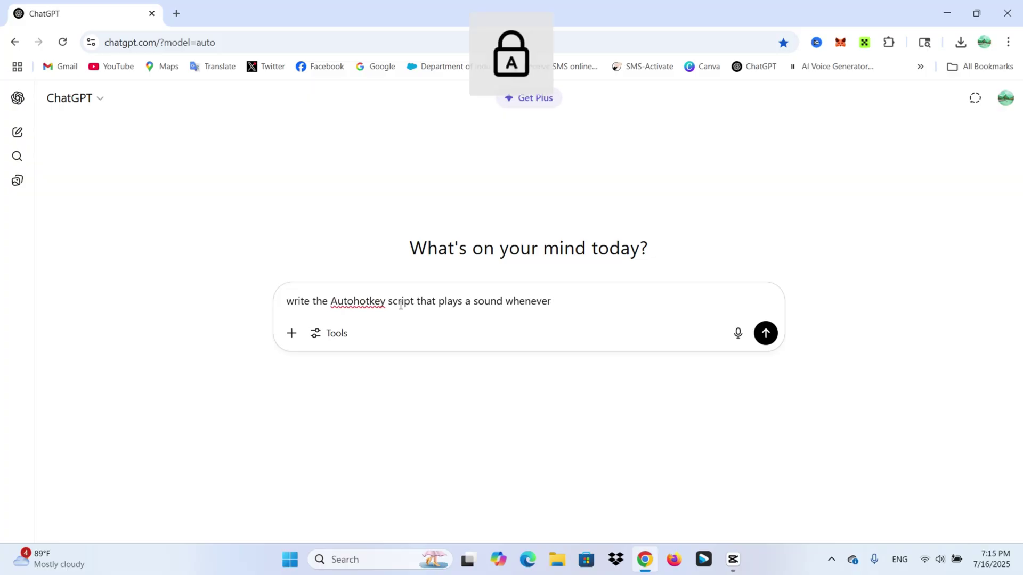
{"action": "type", "text": " I"}
{"action": "key", "text": "Caps_Lock"}
{"action": "type", "text": " click"}
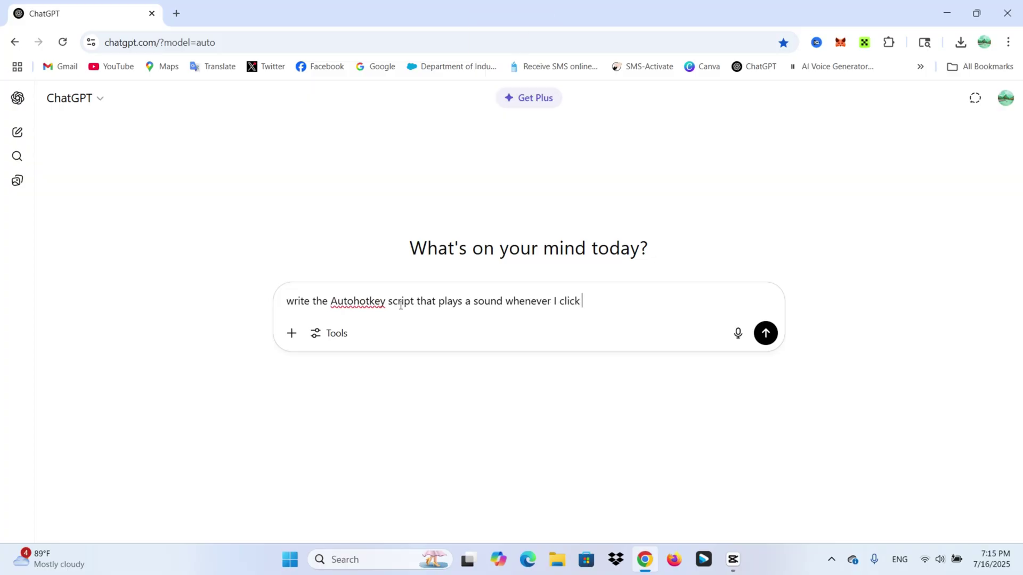
{"action": "type", "text": " the mou"}
{"action": "type", "text": "se"}
{"action": "left_click", "coordinate": [389, 301]}
{"action": "type", "text": "v2.0"}
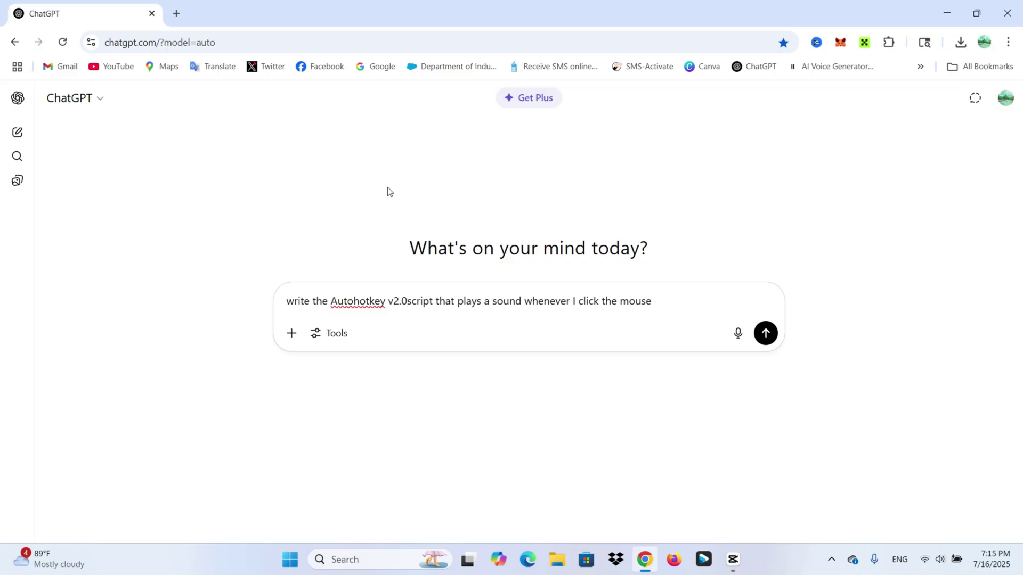
{"action": "key", "text": "Return"}
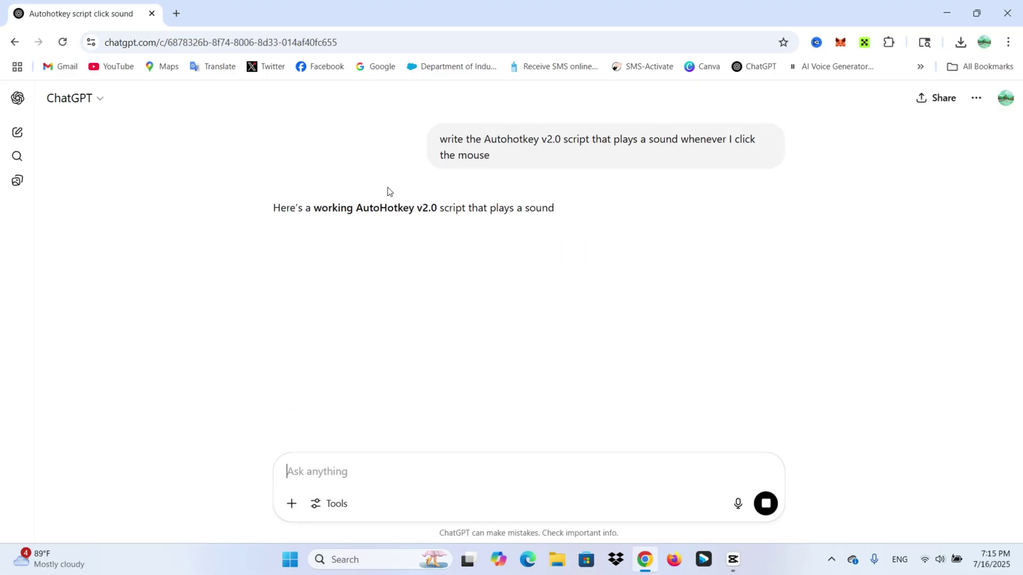
{"action": "scroll", "coordinate": [484, 283], "scroll_direction": "down", "scroll_amount": 1}
{"action": "scroll", "coordinate": [484, 283], "scroll_direction": "down", "scroll_amount": 1}
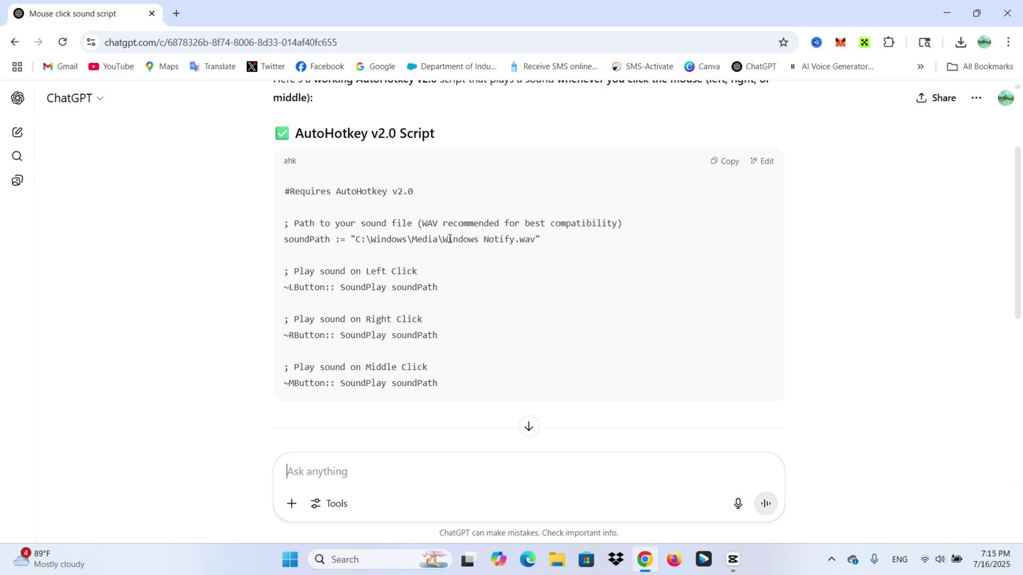
{"action": "scroll", "coordinate": [412, 275], "scroll_direction": "down", "scroll_amount": 1}
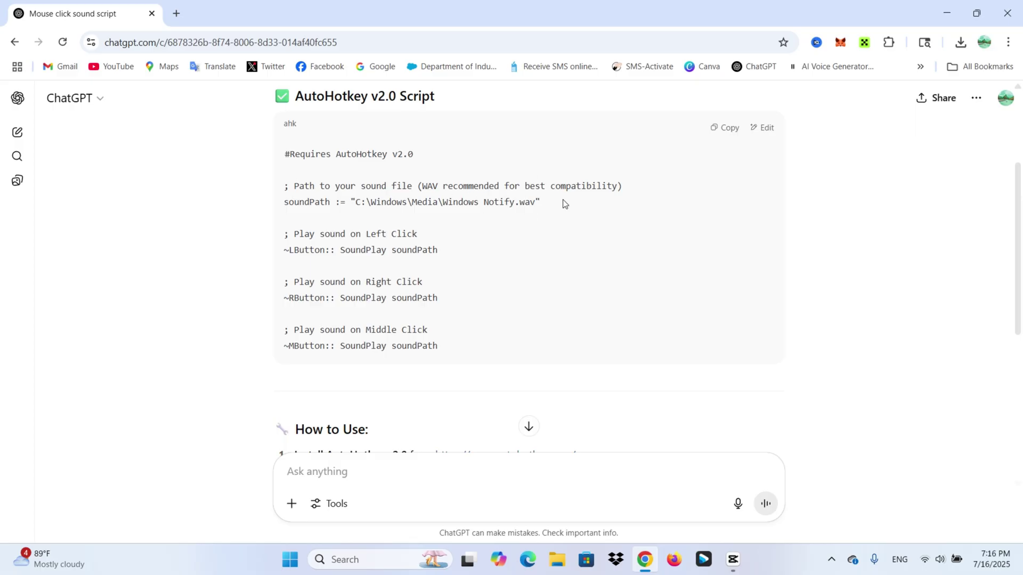
{"action": "scroll", "coordinate": [565, 204], "scroll_direction": "up", "scroll_amount": 1}
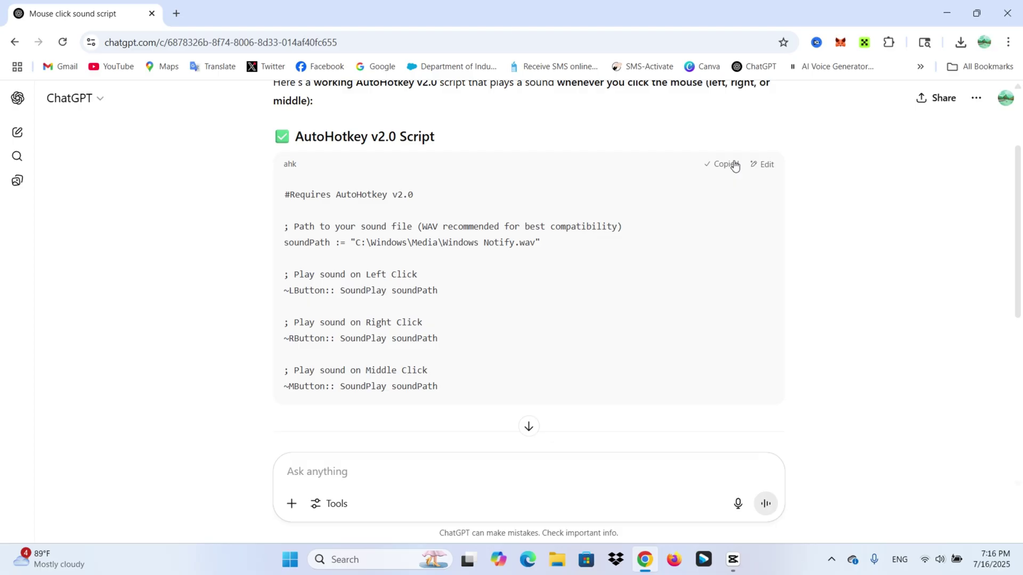
Minimize Chrome and create a new desktop AutoHotkey script named 'mouse click sound'
{"action": "left_click", "coordinate": [947, 12]}
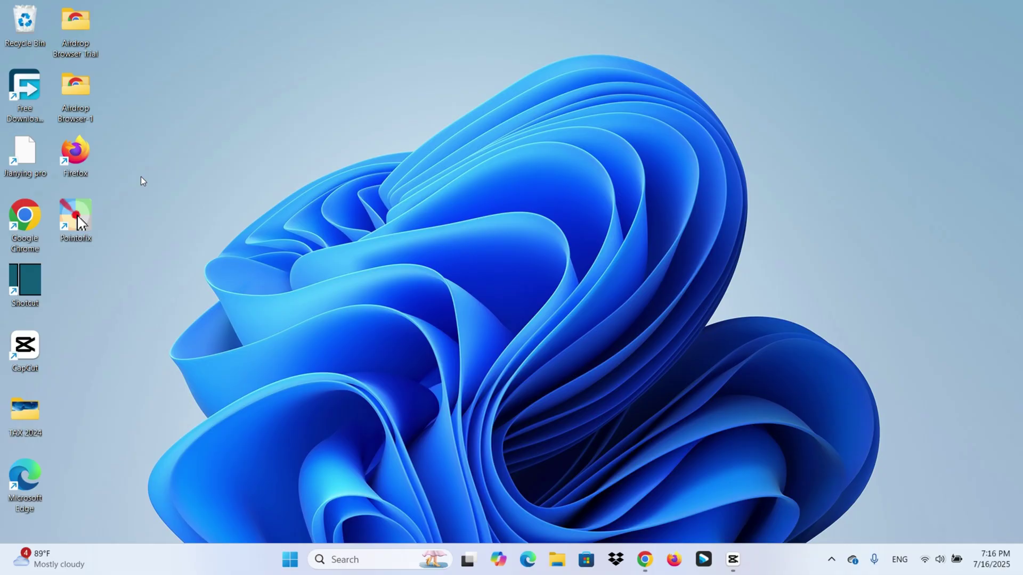
{"action": "right_click", "coordinate": [140, 176]}
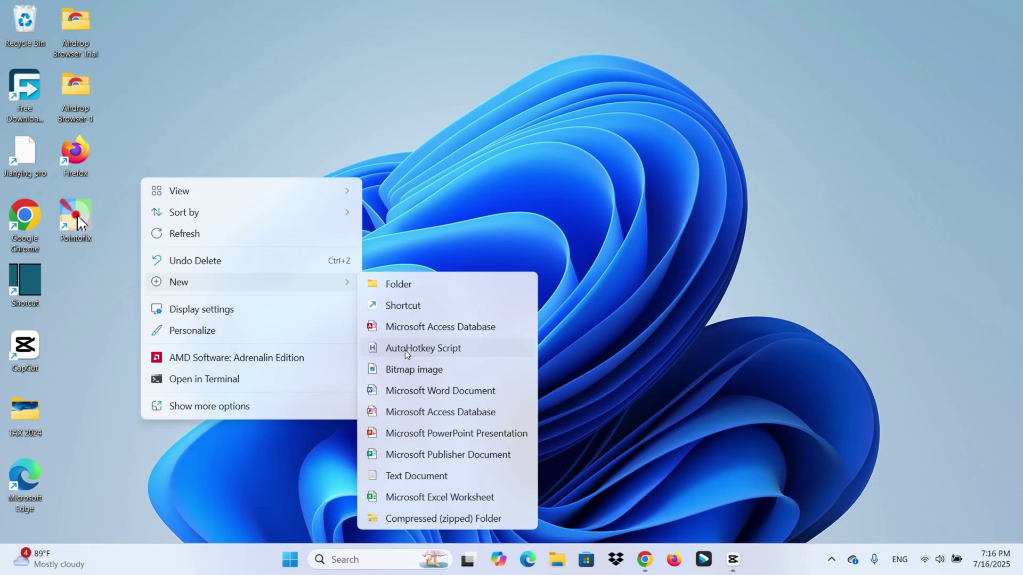
{"action": "left_click", "coordinate": [406, 351]}
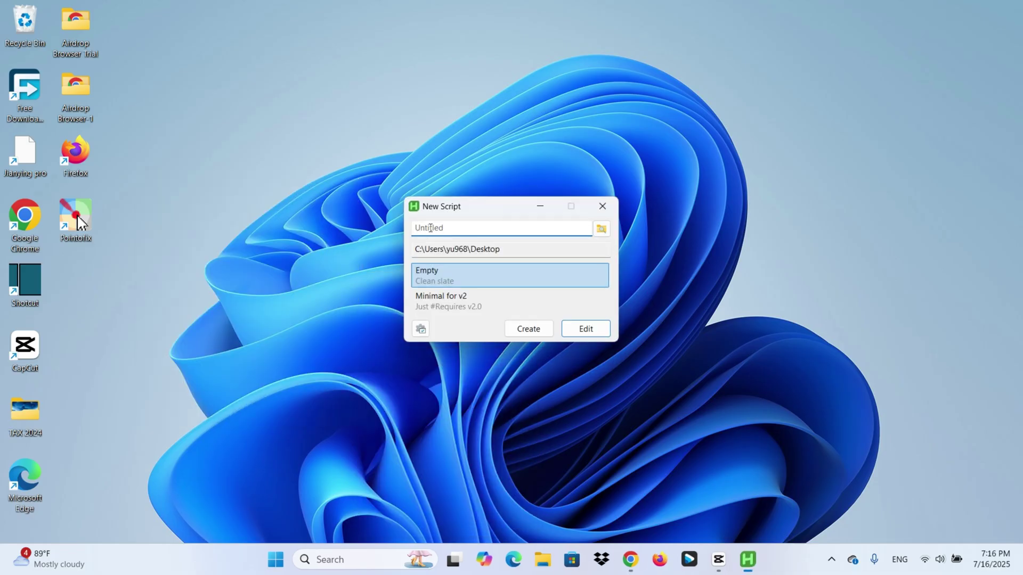
{"action": "key", "text": "BackSpace"}
{"action": "type", "text": "m"}
{"action": "type", "text": "ouse cl"}
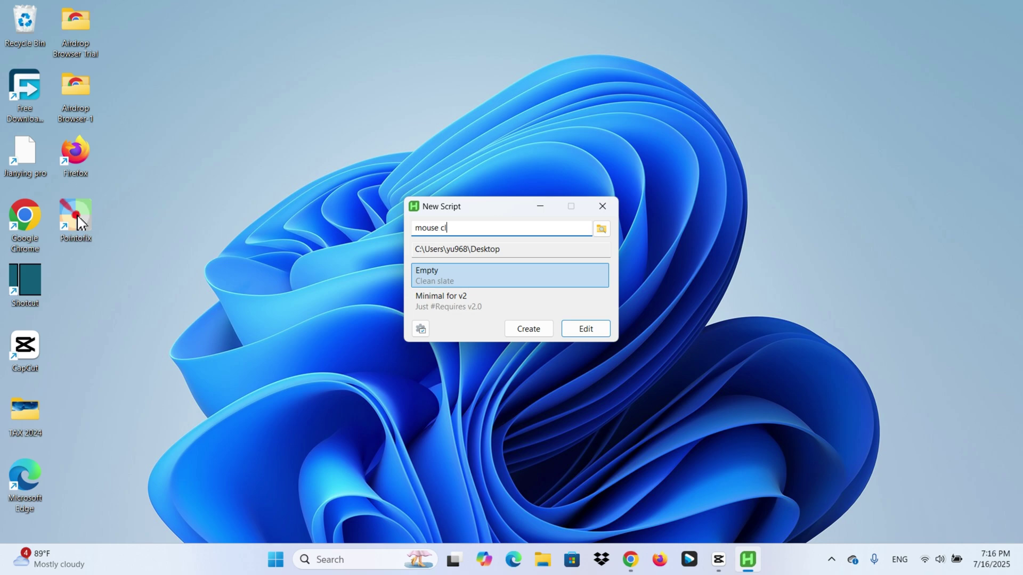
{"action": "type", "text": "ick sound"}
{"action": "left_click", "coordinate": [526, 328]}
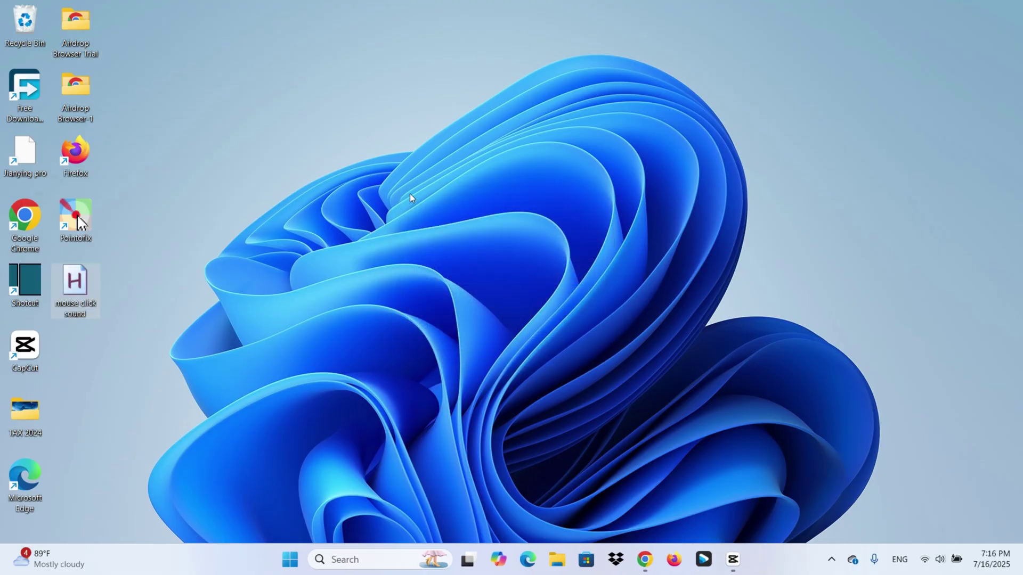
{"action": "right_click", "coordinate": [86, 287]}
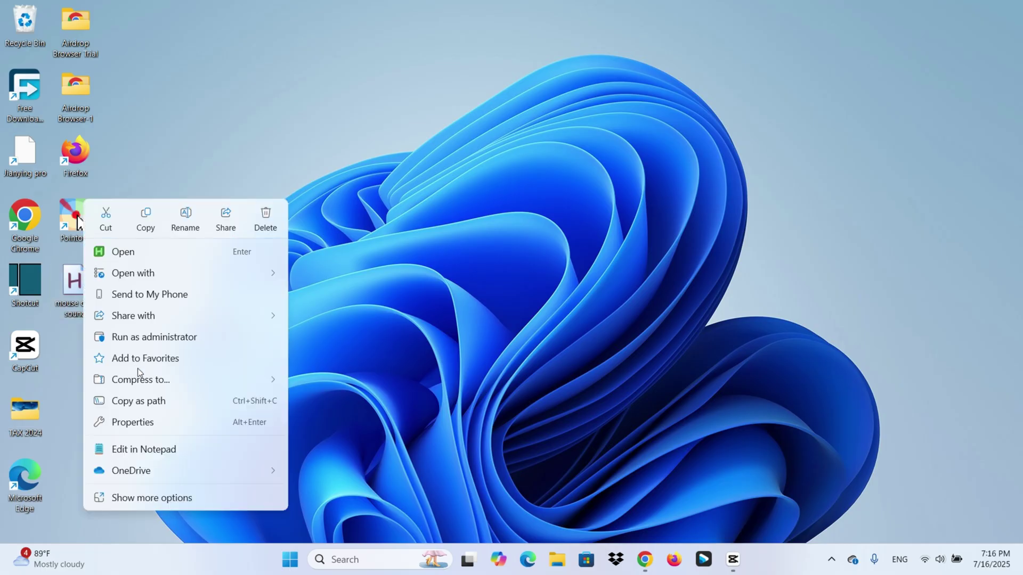
Open mouse click sound.ahk in Notepad, paste the click-sound script and select its Notify.wav path
{"action": "left_click", "coordinate": [155, 453]}
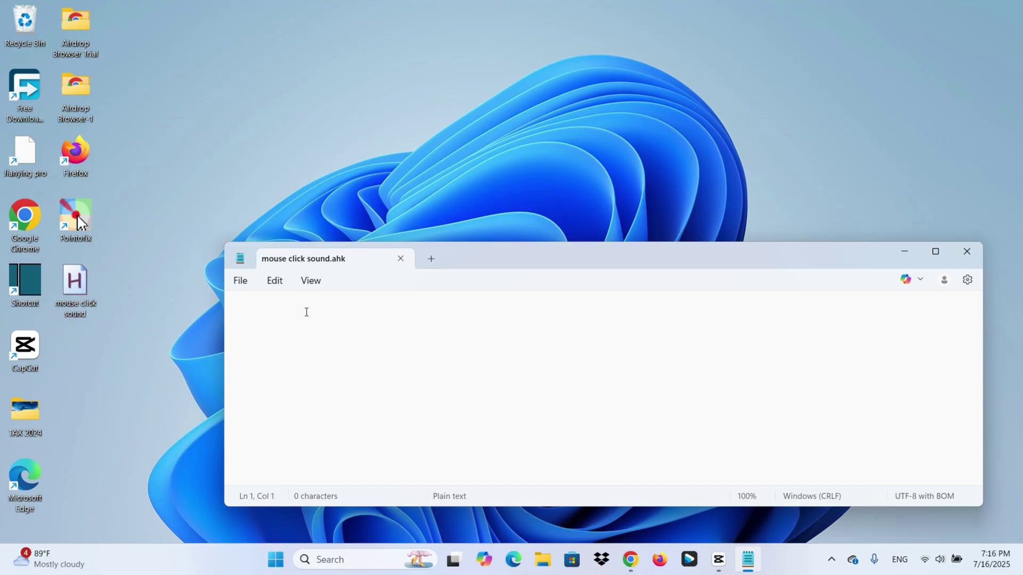
{"action": "type", "text": "#Requires AutoHotkey v2.0  ; Path to your sound file (WAV recommended for best compatibility) soundPath := \"C:\\Windows\\Media\\Windows Notify.wav\"  ; Play sound on Left Click ~LButton:: SoundPlay soundPath  ; Play sound on Right Click ~RButton:: SoundPlay soundPath  ; Play sound on Middle Click ~MButton:: SoundPlay soundPath"}
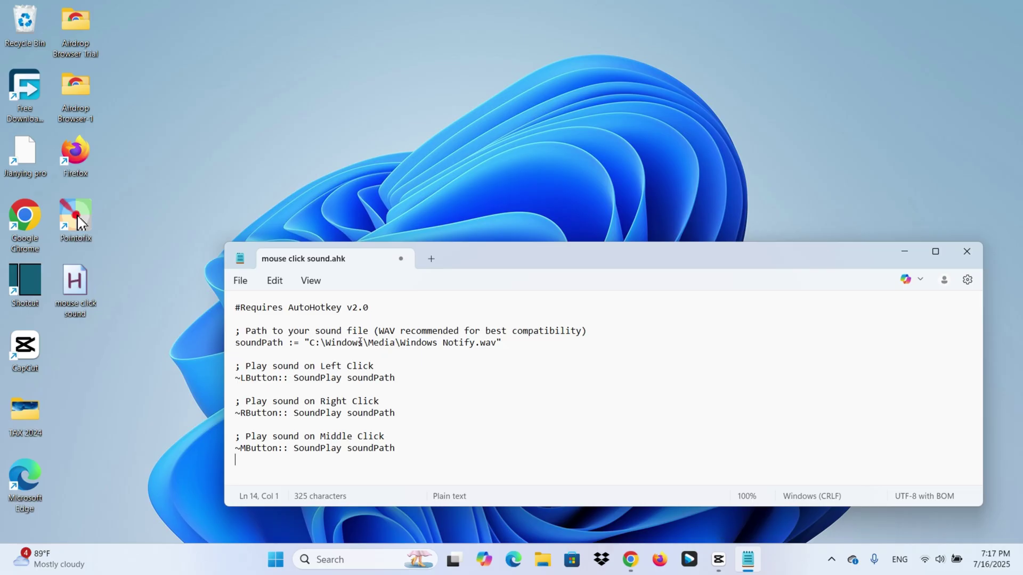
{"action": "left_click", "coordinate": [304, 343]}
{"action": "left_click_drag", "start_coordinate": [305, 343], "coordinate": [505, 346]}
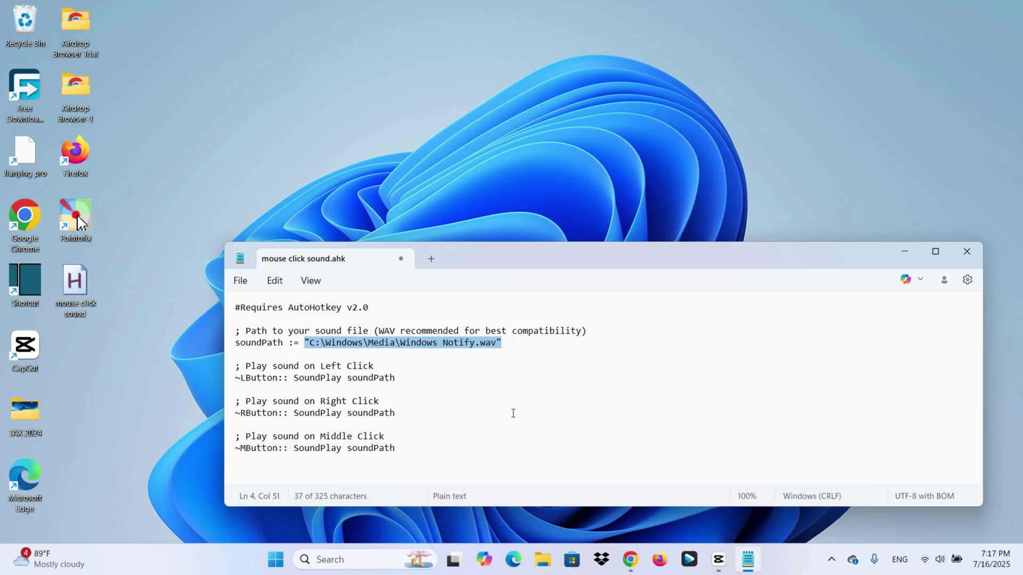
{"action": "left_click", "coordinate": [537, 563]}
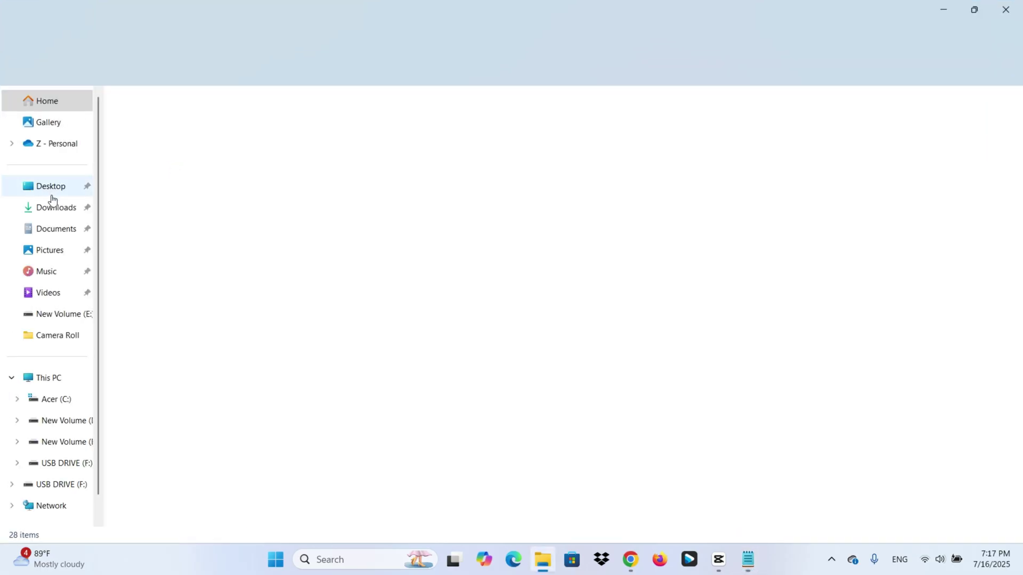
Copy the full path of mouse-click-290204.mp3 from the Downloads folder
{"action": "left_click", "coordinate": [60, 210]}
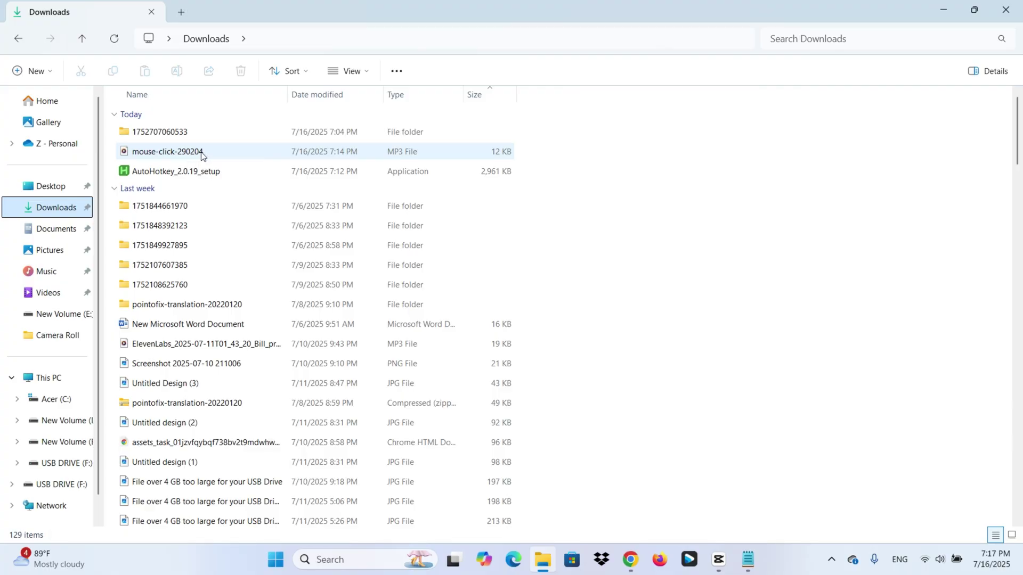
{"action": "left_click", "coordinate": [202, 155]}
{"action": "right_click", "coordinate": [201, 155]}
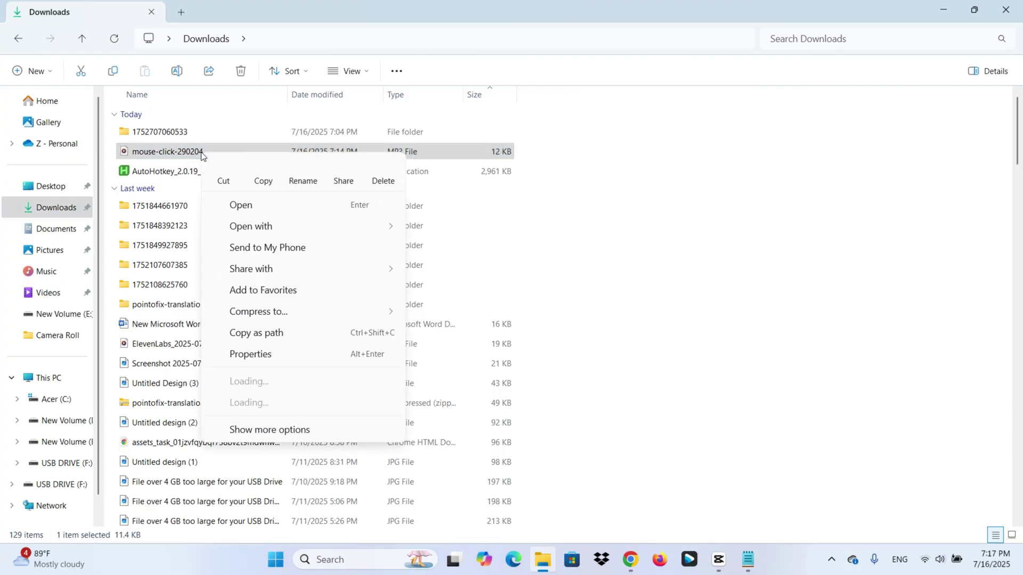
{"action": "left_click", "coordinate": [262, 336]}
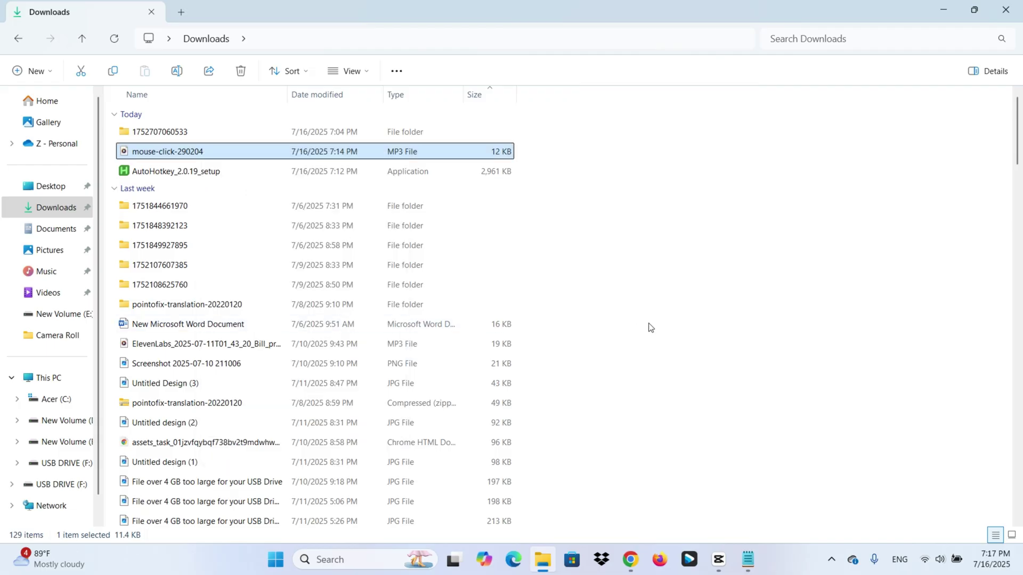
Paste the MP3 path over the old soundPath value and save the script
{"action": "left_click", "coordinate": [748, 560]}
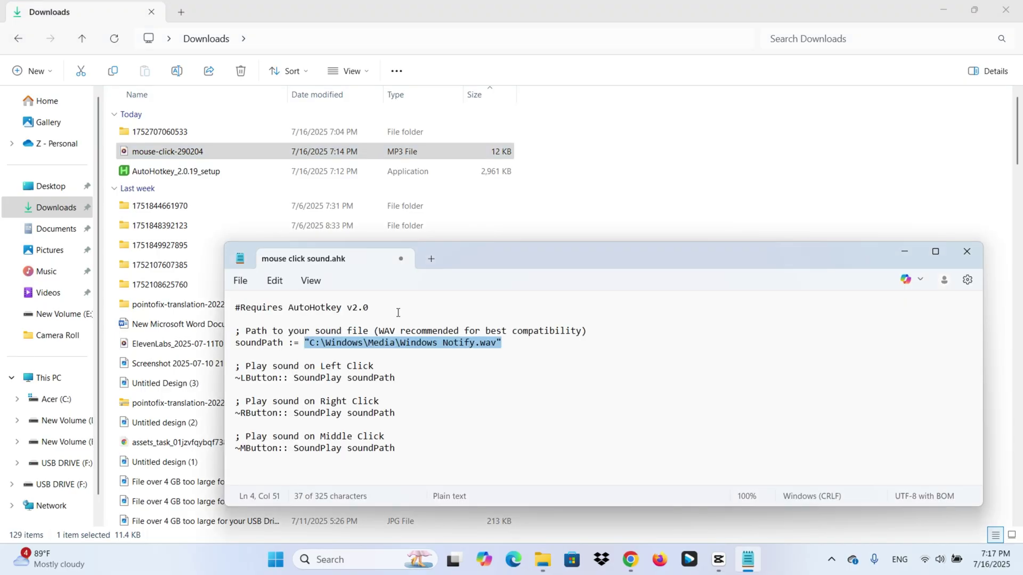
{"action": "right_click", "coordinate": [428, 345]}
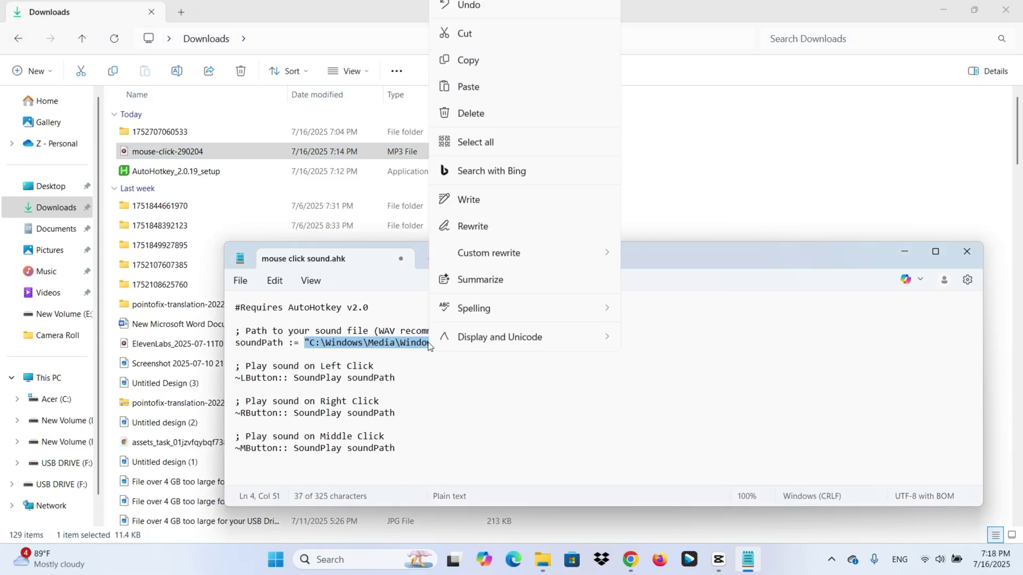
{"action": "left_click", "coordinate": [471, 102]}
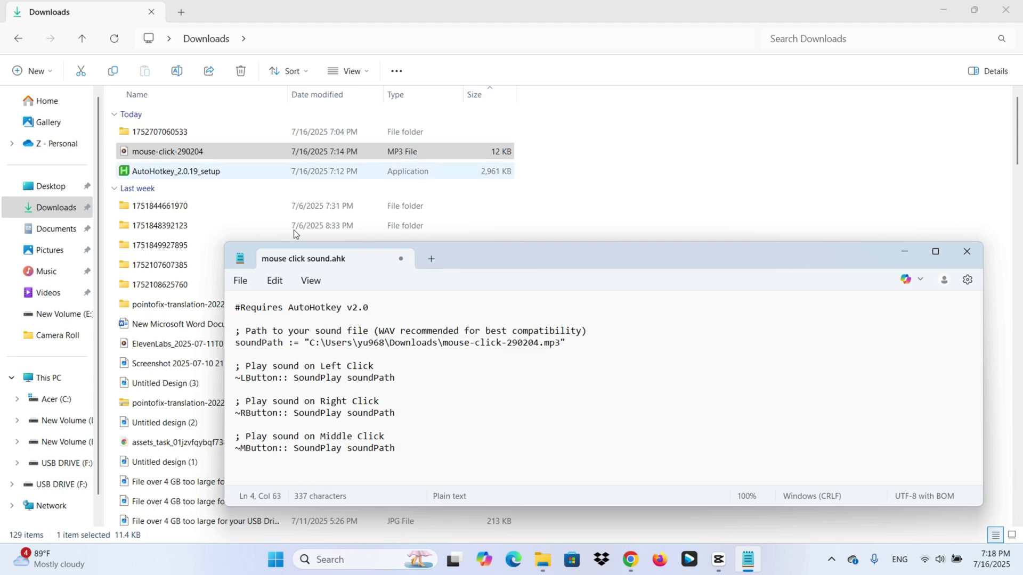
{"action": "left_click", "coordinate": [246, 280]}
{"action": "left_click", "coordinate": [244, 95]}
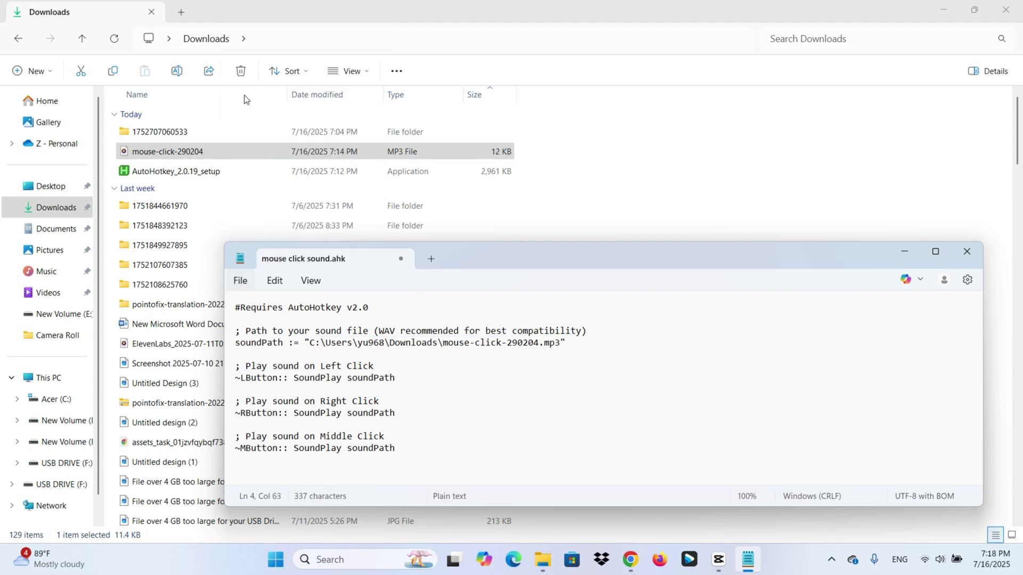
Close Notepad and File Explorer to return to the desktop
{"action": "left_click", "coordinate": [963, 249]}
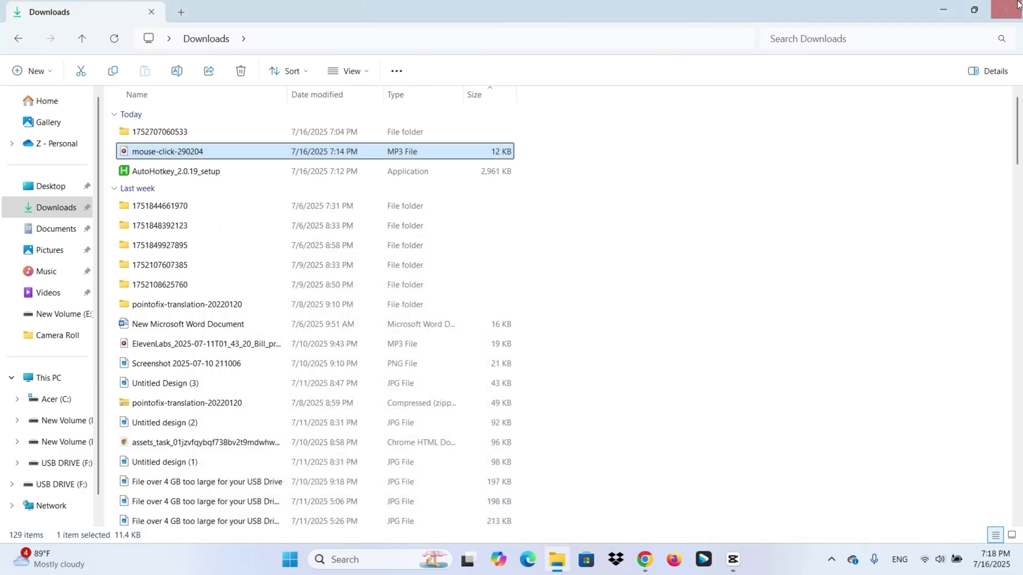
{"action": "left_click", "coordinate": [1017, 13]}
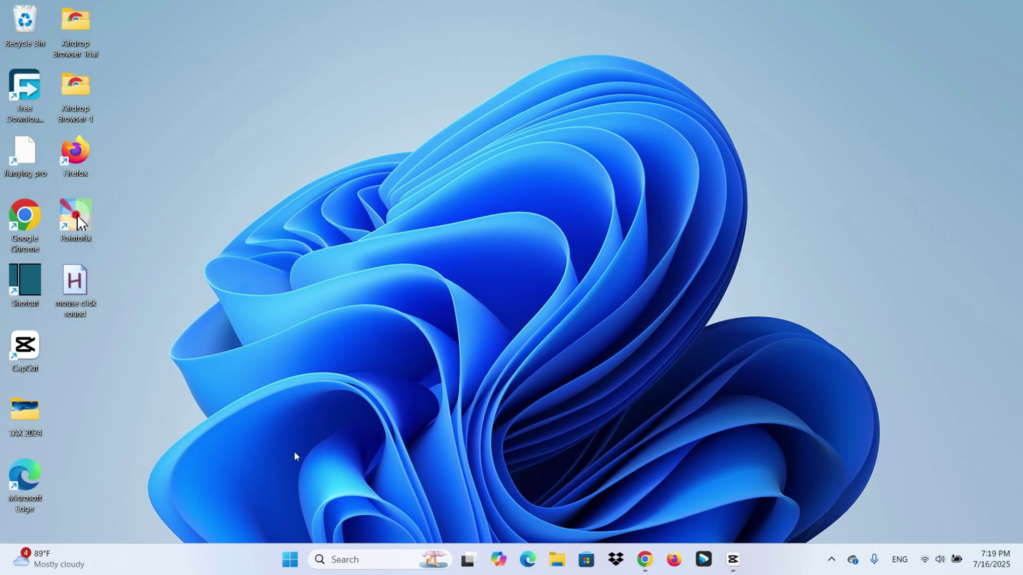
Launch Snipping Tool via search and record the upper desktop area with microphone on
{"action": "left_click", "coordinate": [339, 561]}
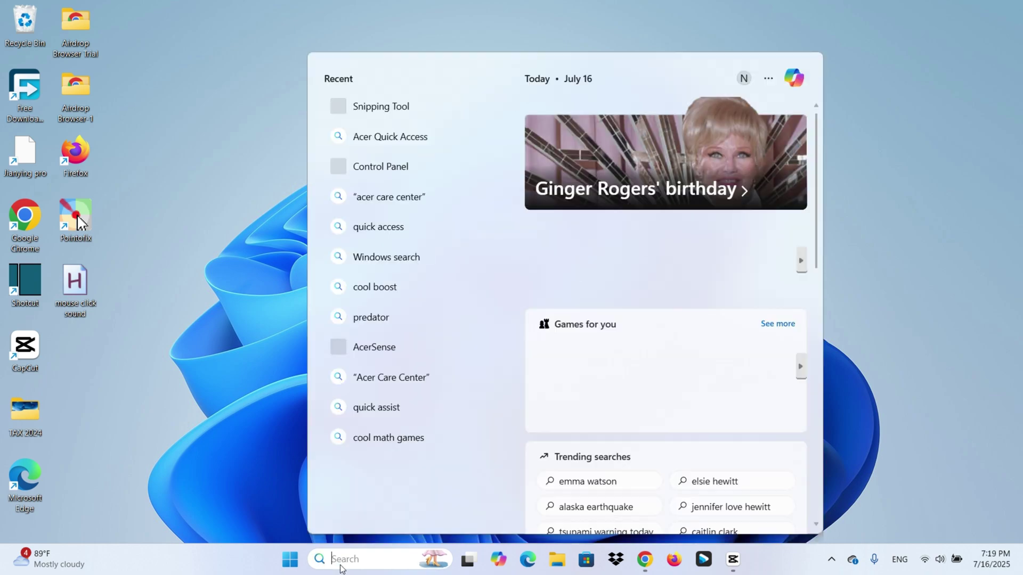
{"action": "type", "text": "sni"}
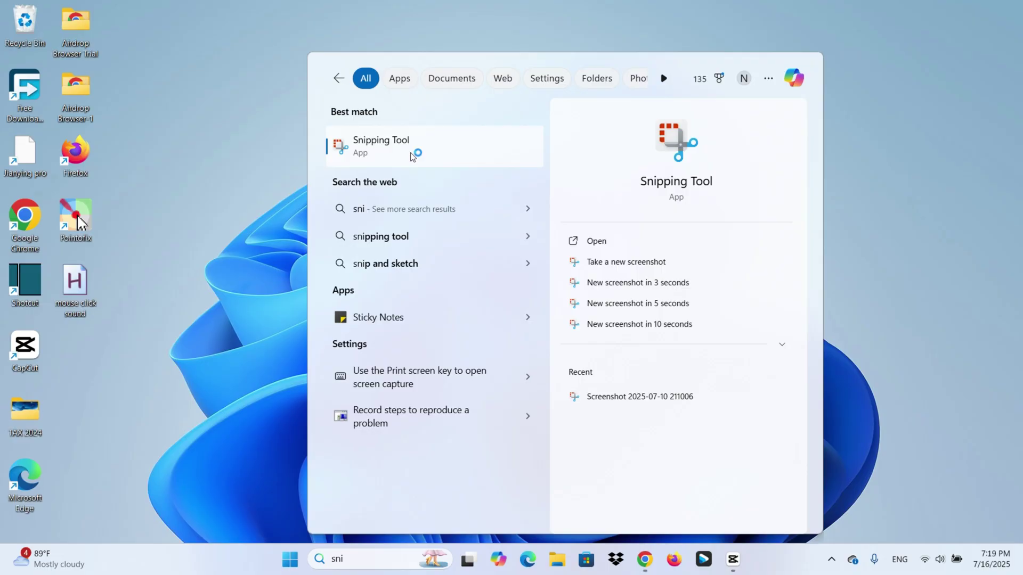
{"action": "left_click", "coordinate": [426, 152]}
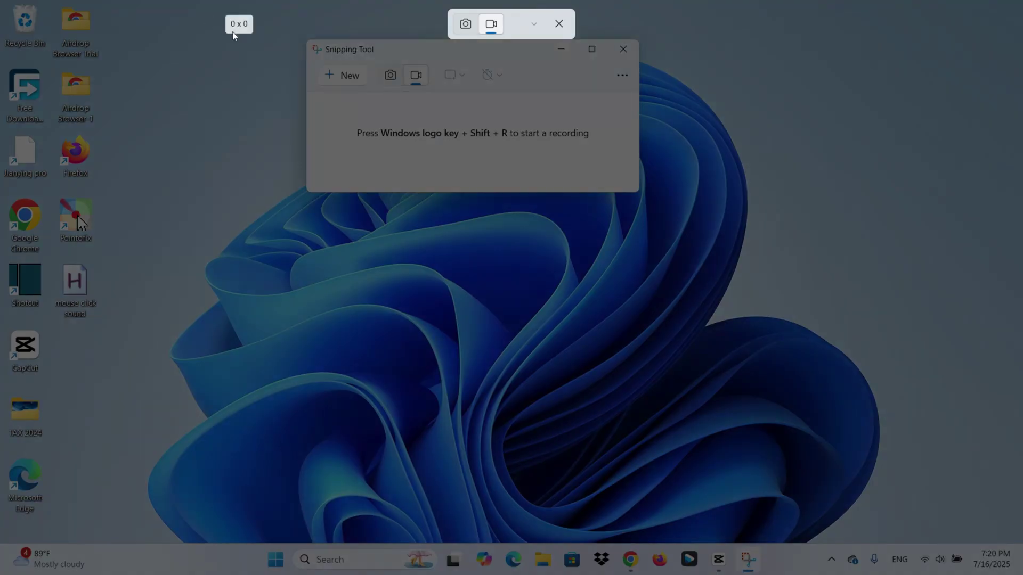
{"action": "mouse_move", "coordinate": [213, 23]}
{"action": "left_mouse_down"}
{"action": "mouse_move", "coordinate": [520, 170]}
{"action": "mouse_move", "coordinate": [903, 327]}
{"action": "left_mouse_up"}
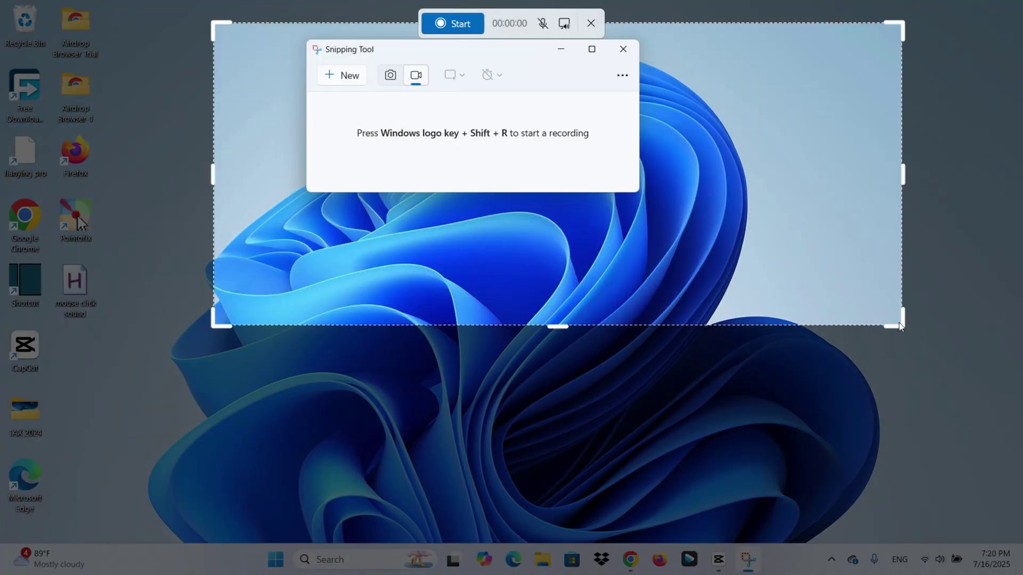
{"action": "left_click", "coordinate": [541, 26]}
{"action": "left_click", "coordinate": [458, 20]}
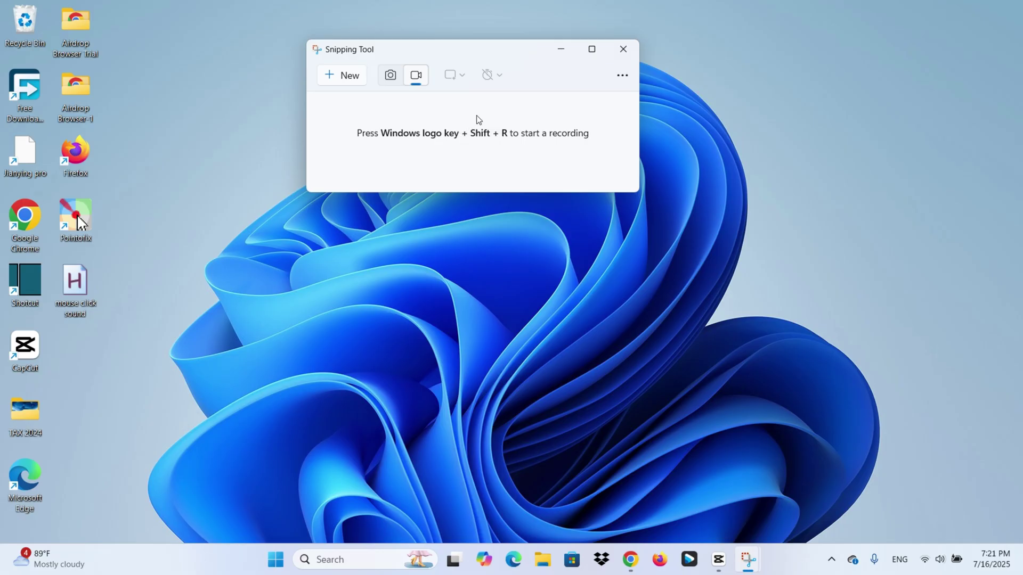
Stop the recording, then play the 10-second clip briefly and pause it
{"action": "left_click", "coordinate": [464, 23]}
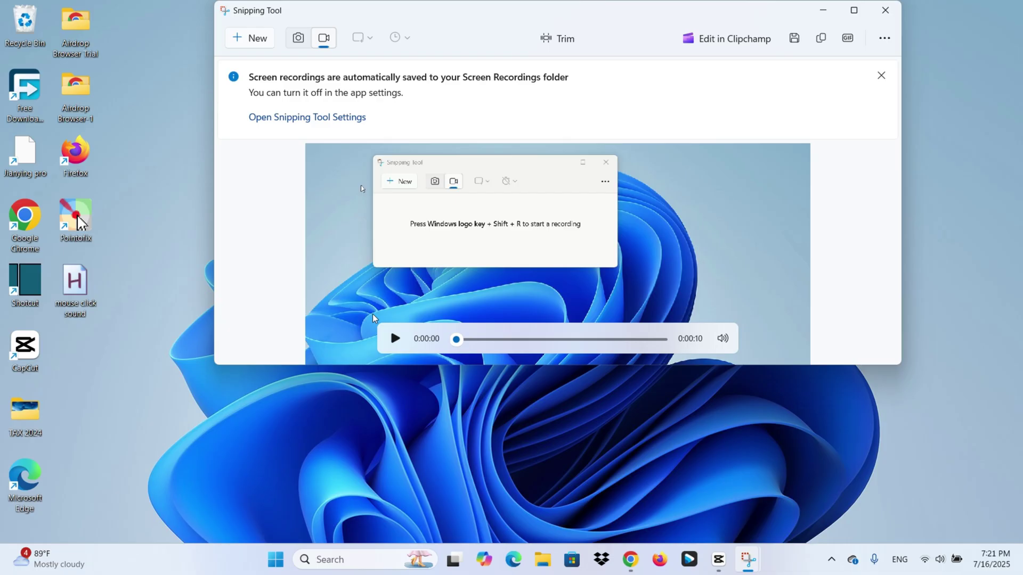
{"action": "left_click", "coordinate": [394, 339]}
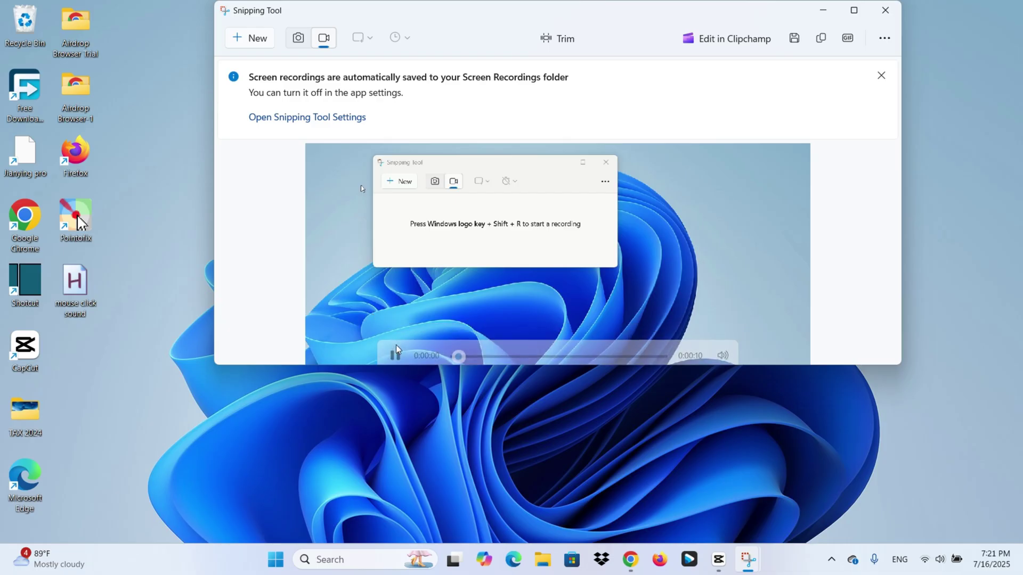
{"action": "left_click", "coordinate": [395, 252]}
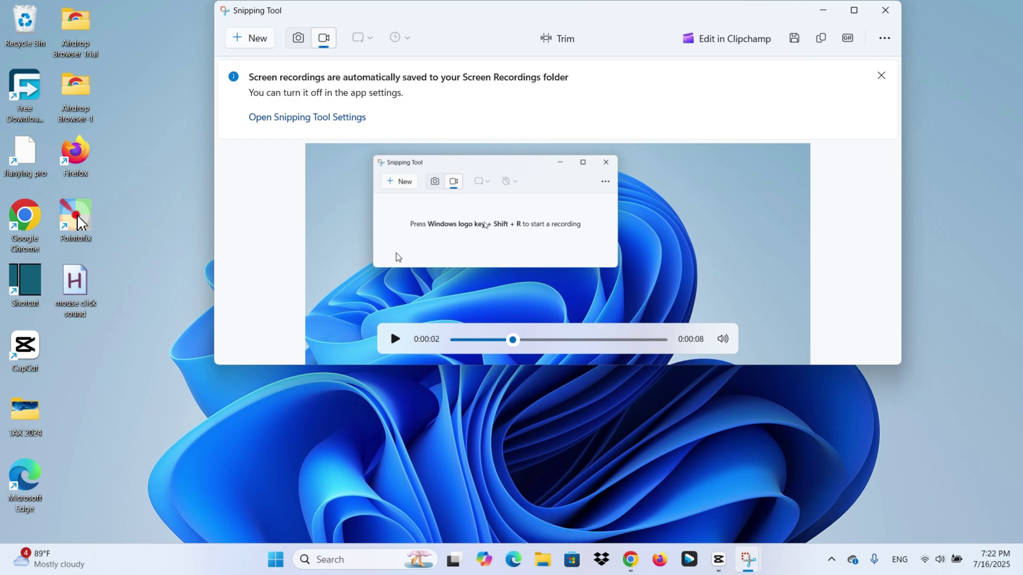